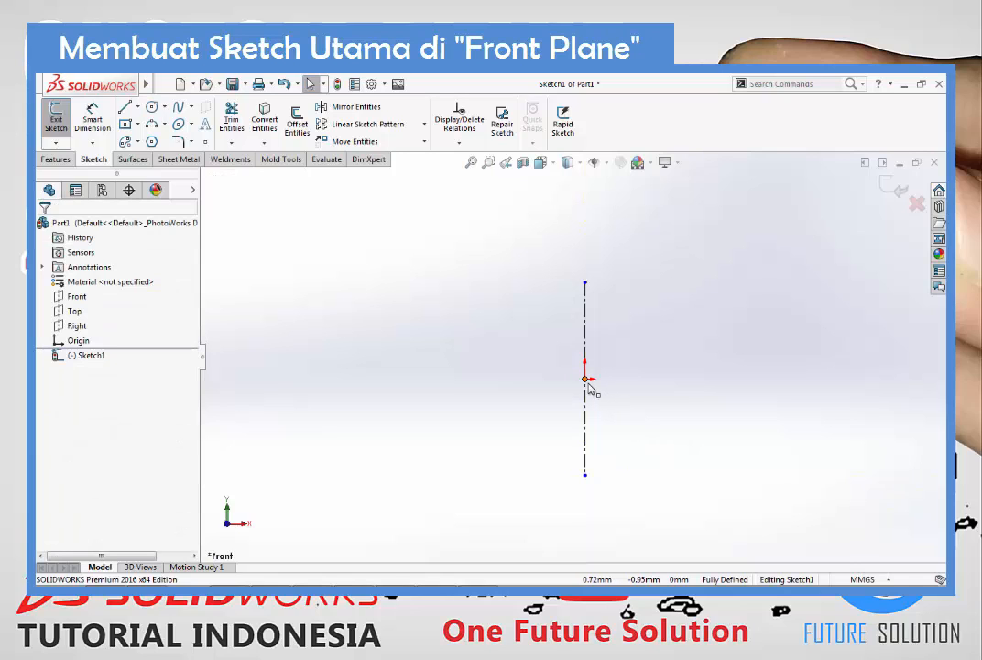
Add a Midpoint relation between the vertical centerline and the origin
left_click(587, 383)
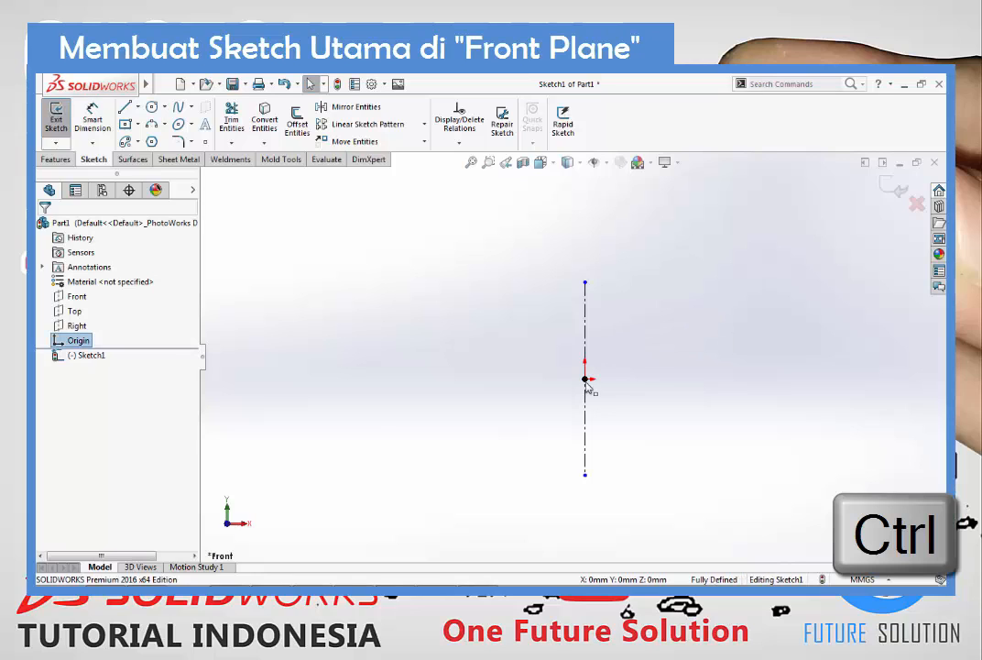
left_click(585, 330, "ctrl")
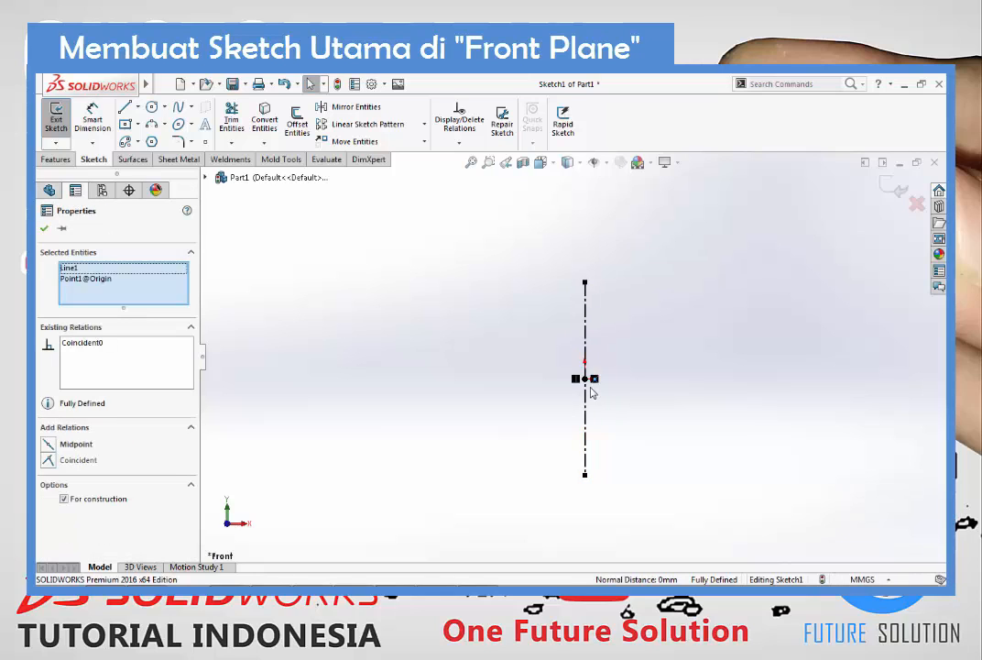
left_click(48, 447)
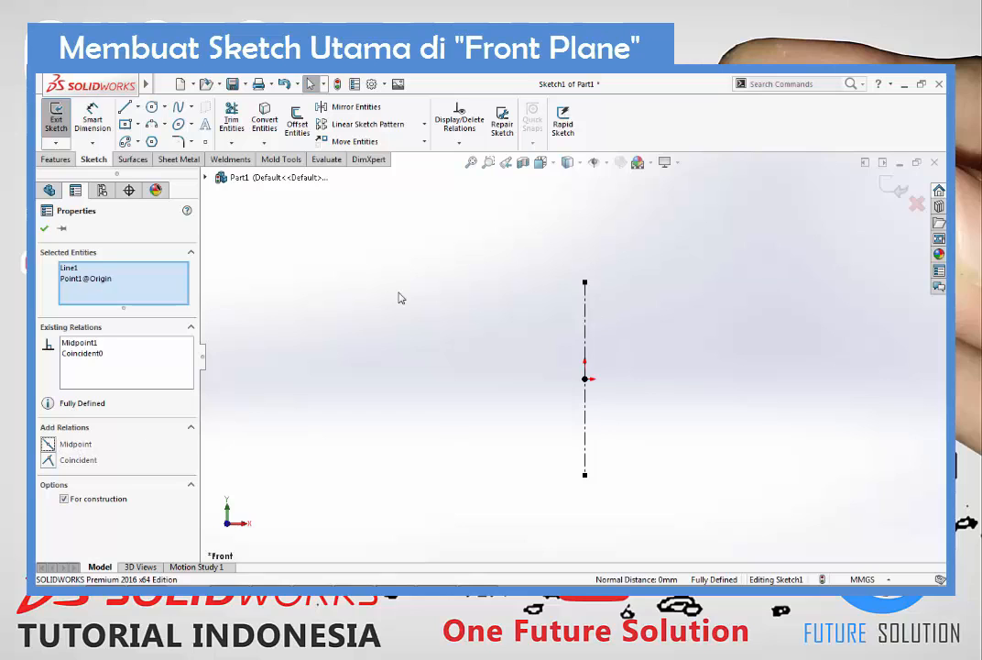
key("Escape")
key("Escape")
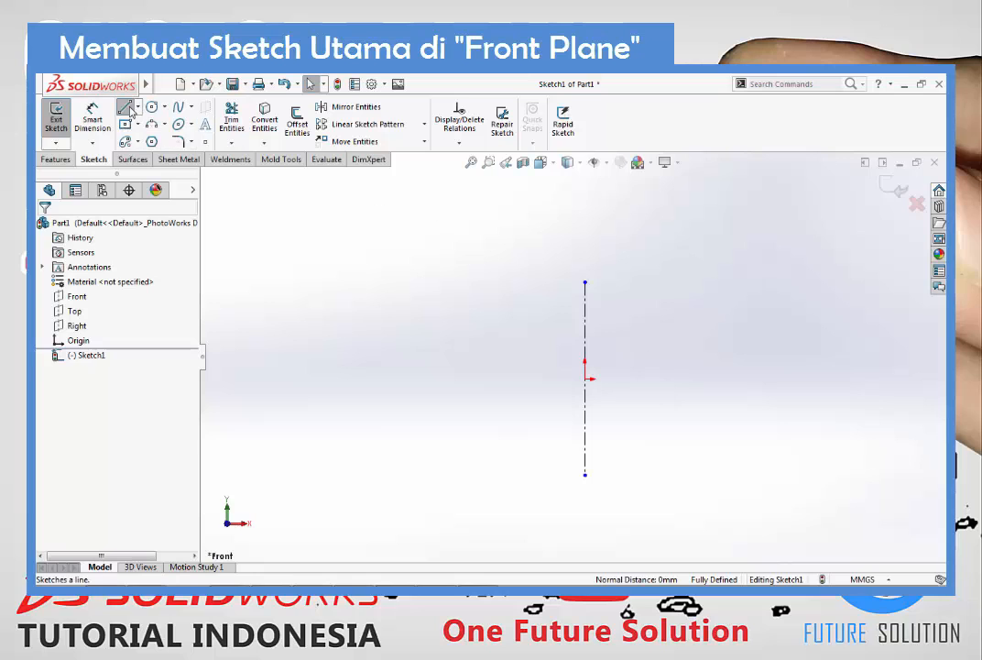
Sketch two horizontal lines, each about 18 mm long, extending right from the upper and lower ends of the centerline
left_click(126, 108)
left_click(585, 282)
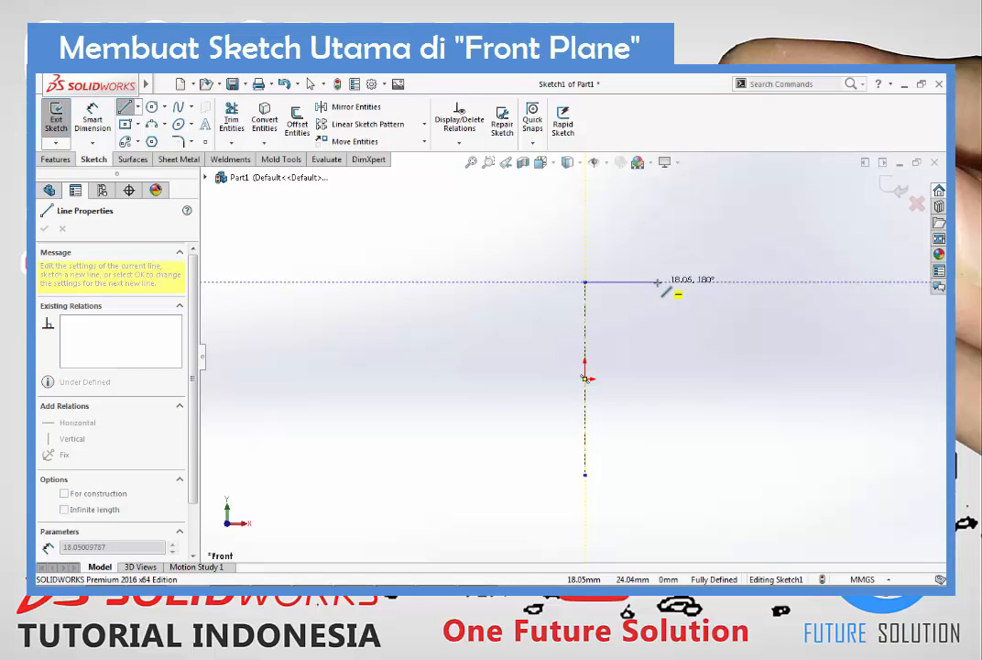
left_click(657, 283)
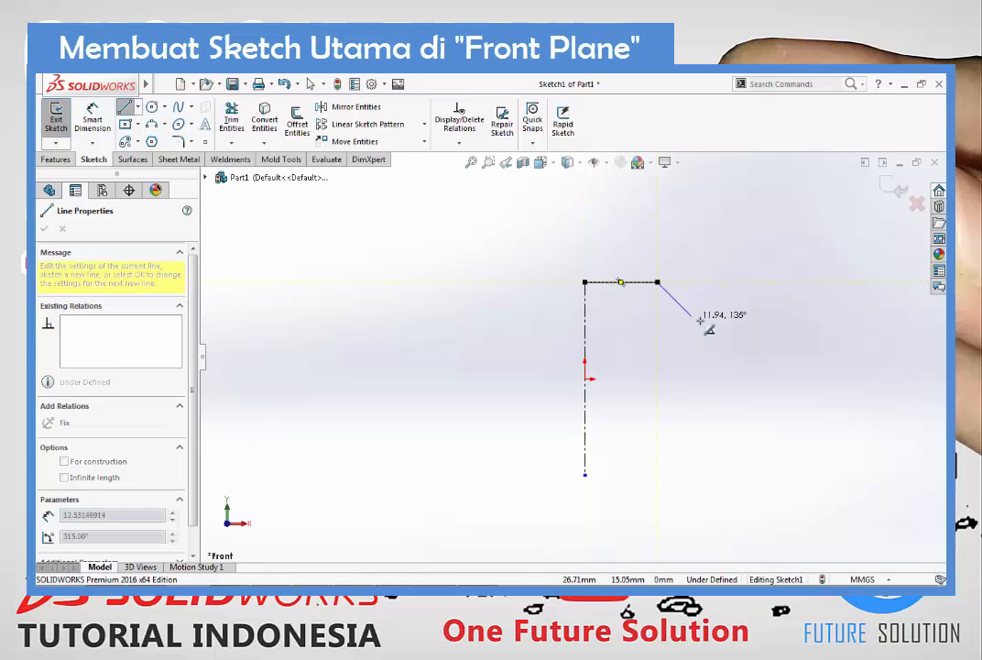
key("Escape")
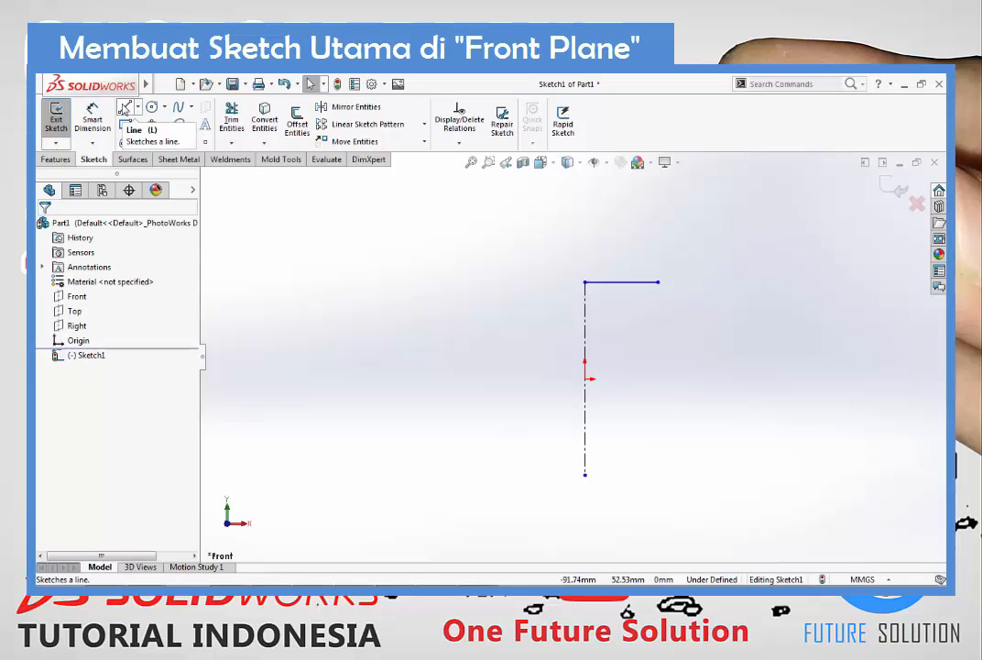
left_click(124, 108)
left_click(585, 474)
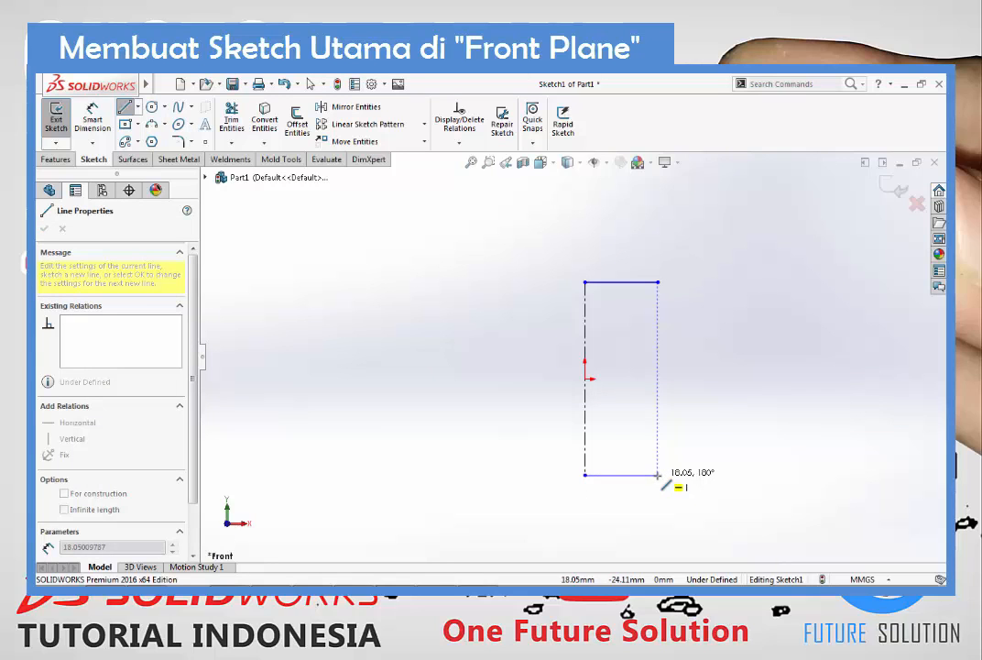
left_click(656, 474)
key("Escape")
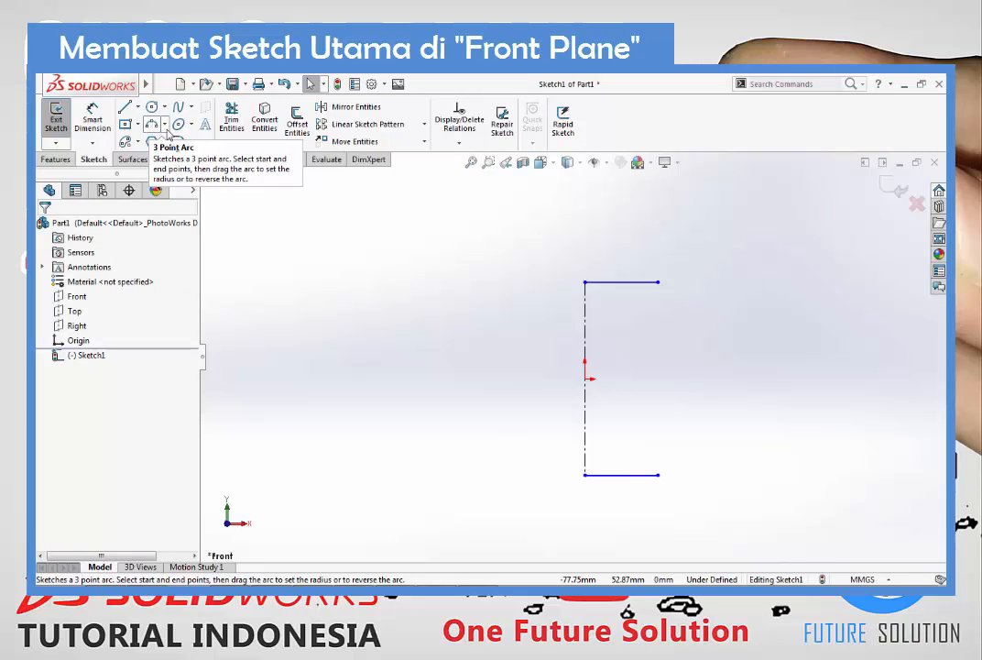
Draw a 3 Point Arc bulging outward between the free ends of the two horizontal lines, with a radius of about 51 mm
left_click(165, 125)
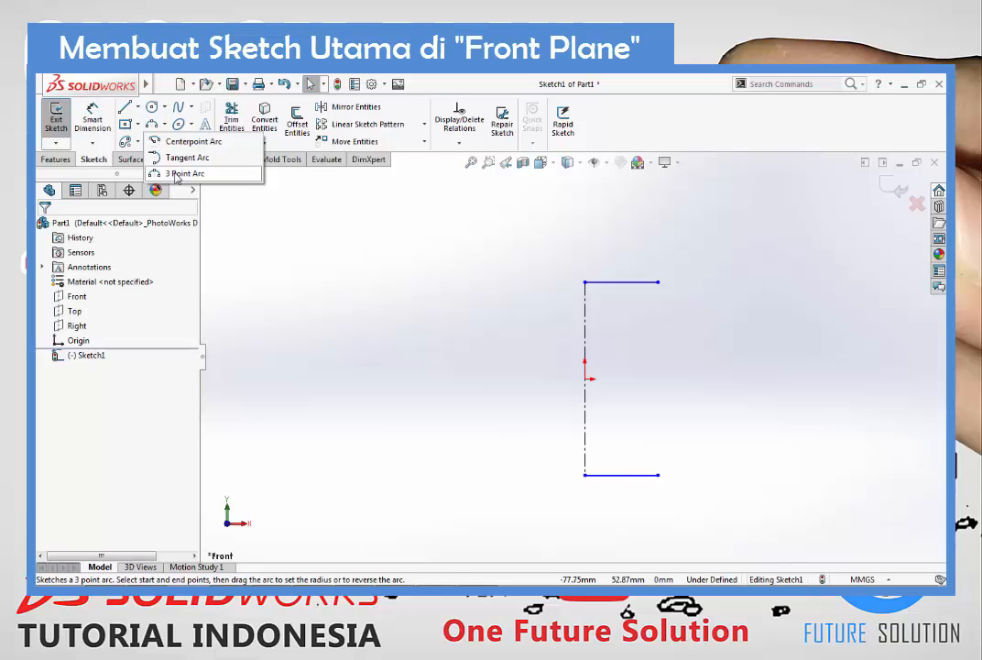
left_click(176, 174)
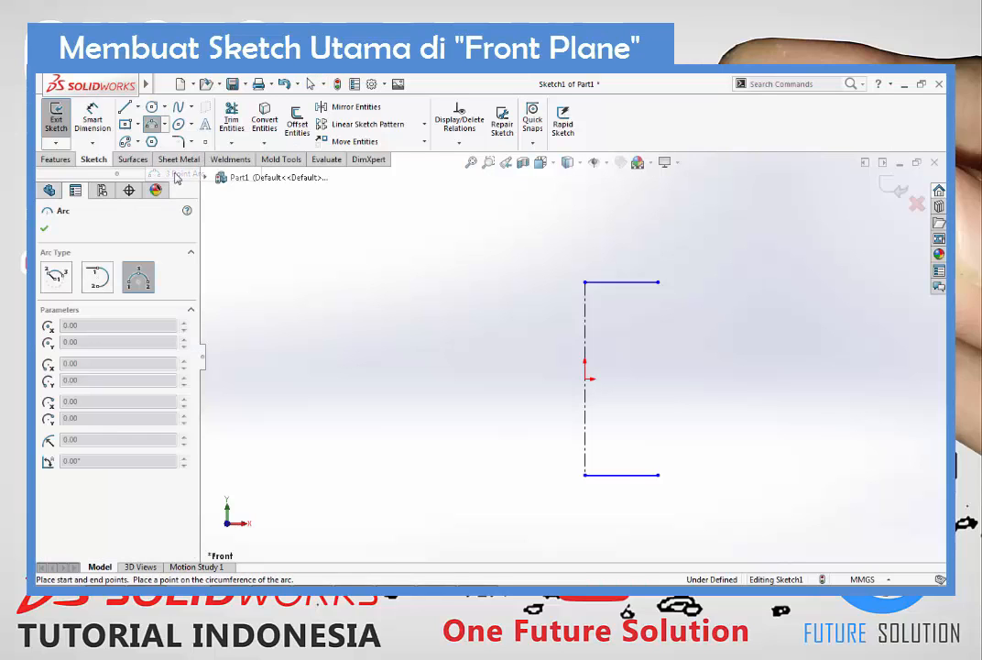
left_click(657, 281)
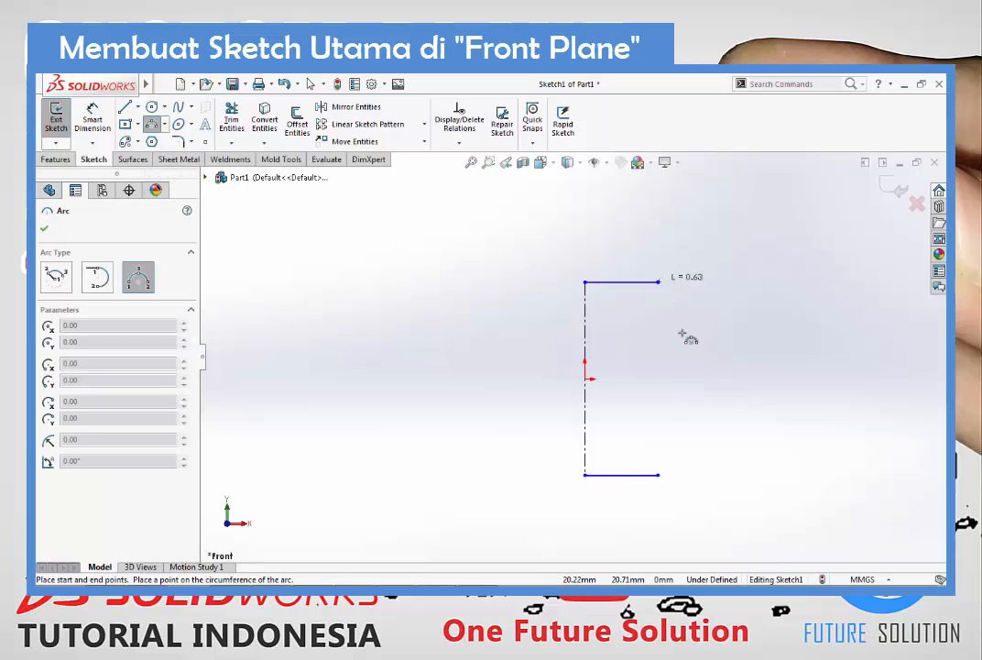
left_click(657, 475)
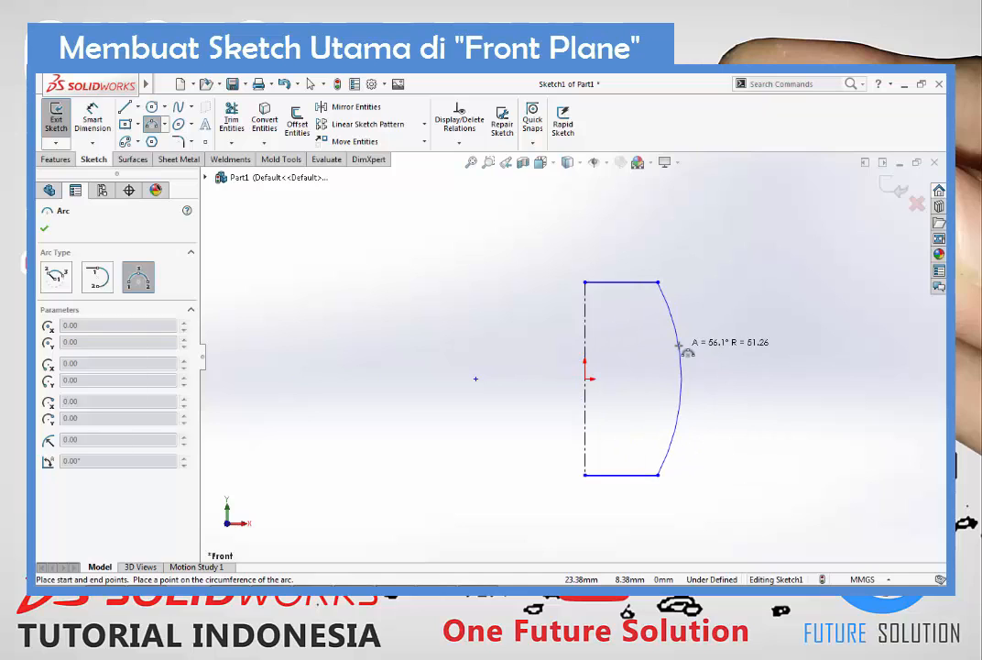
left_click(679, 345)
key("Escape")
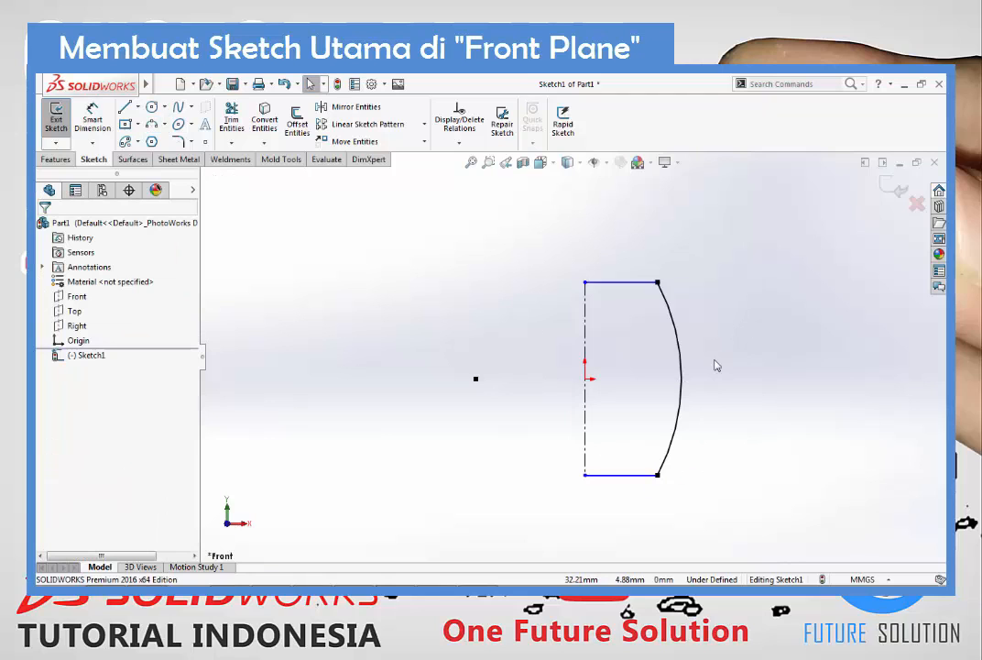
Add an Equal relation between the upper and lower horizontal lines
left_click(637, 283)
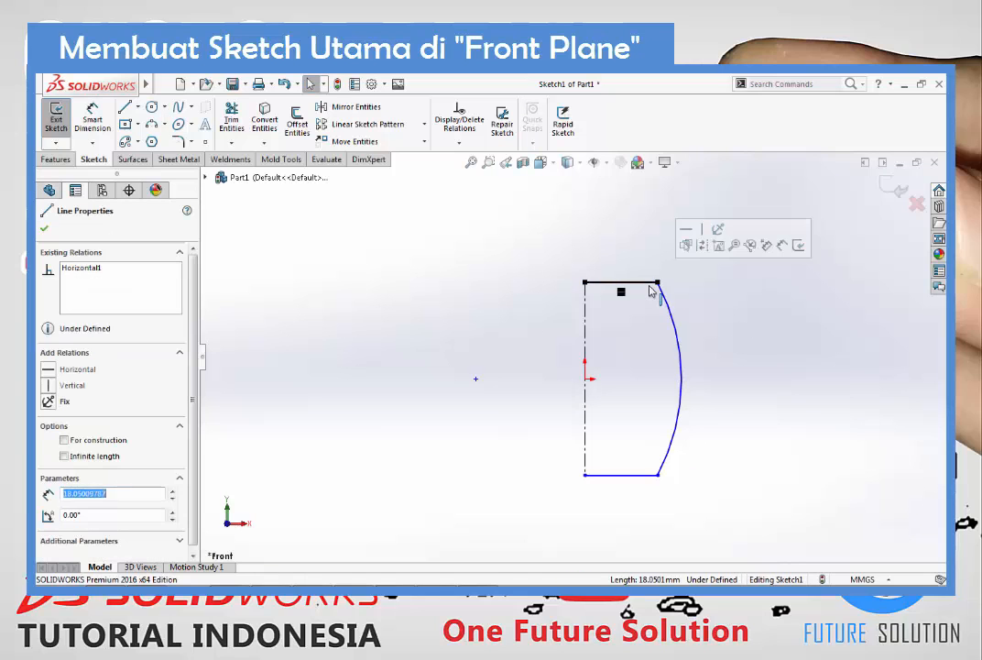
left_click(608, 477, "ctrl")
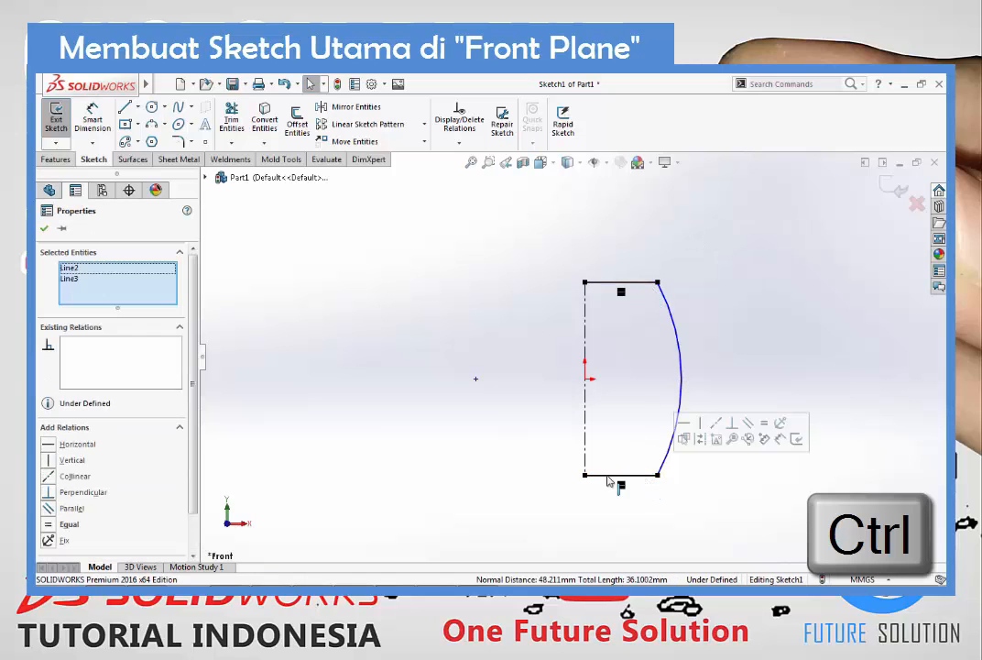
left_click(49, 525)
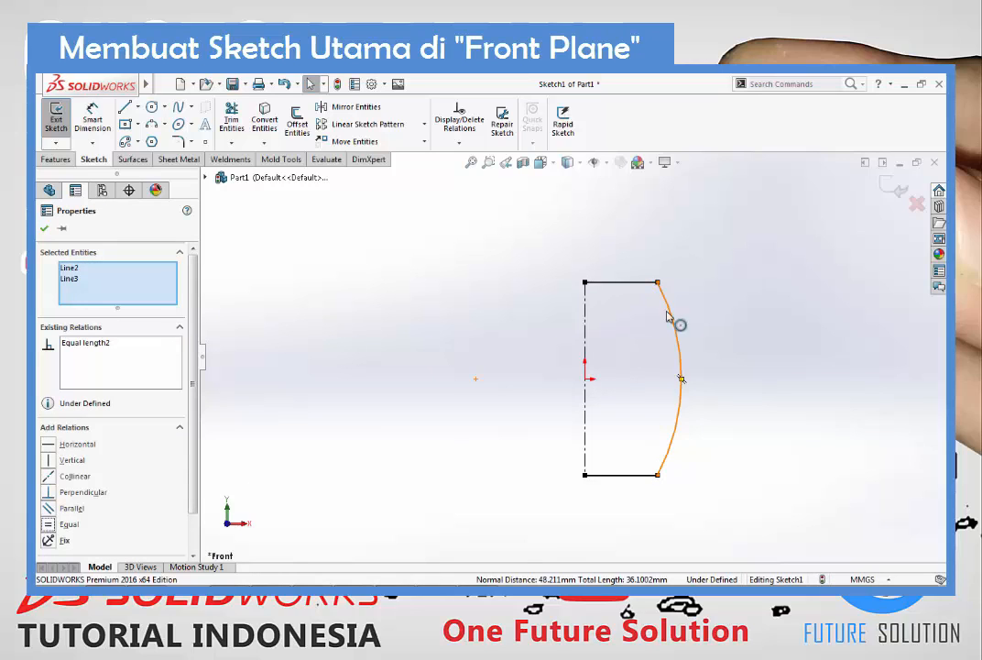
key("Escape")
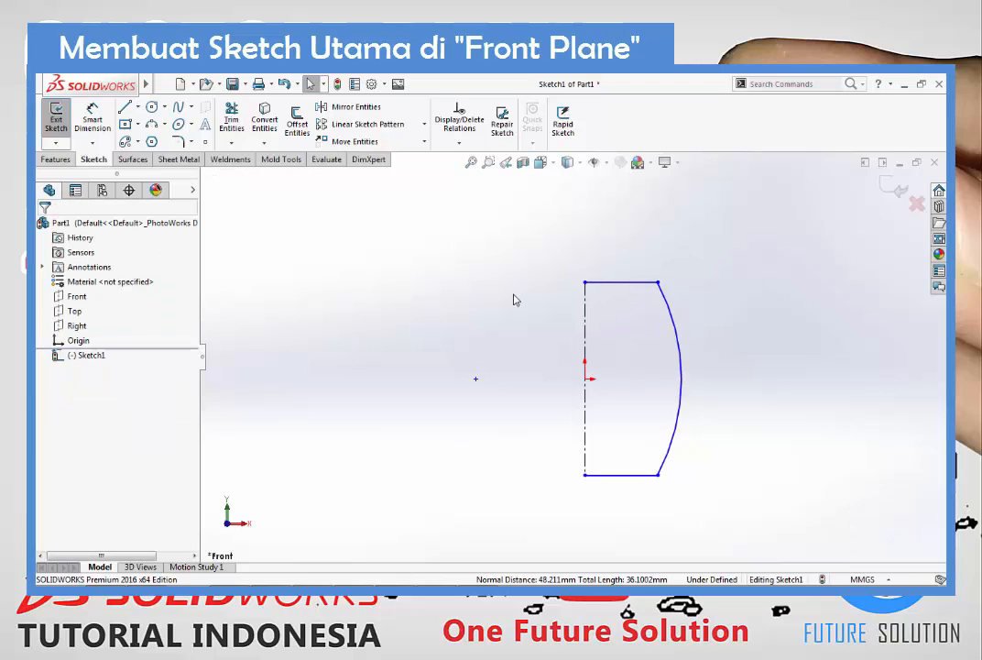
Dimension the vertical distance between the two horizontal lines as 31.4 mm
left_click(108, 133)
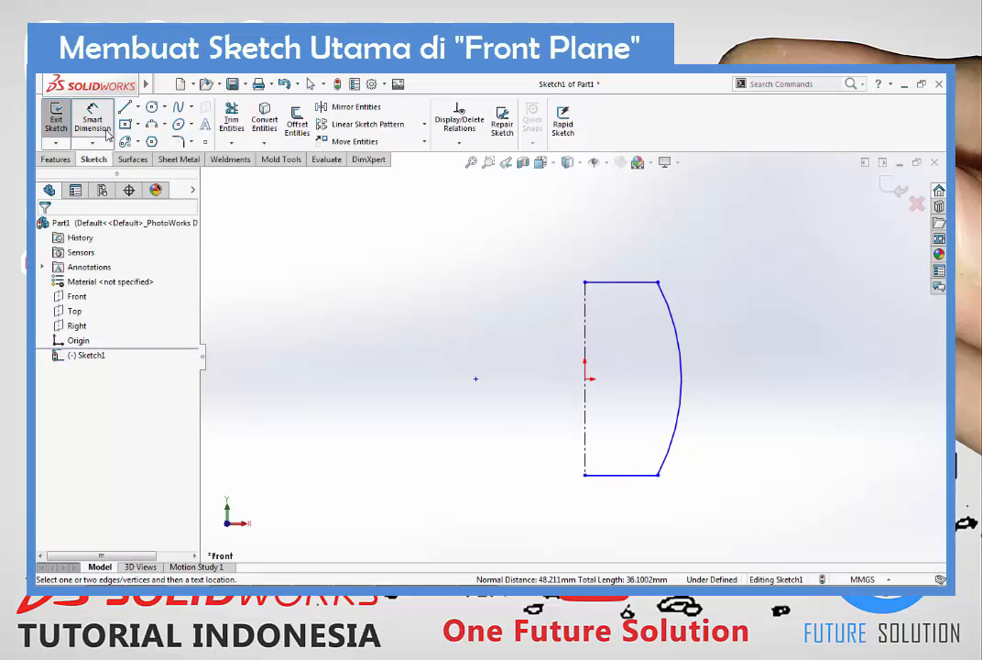
left_click(654, 285)
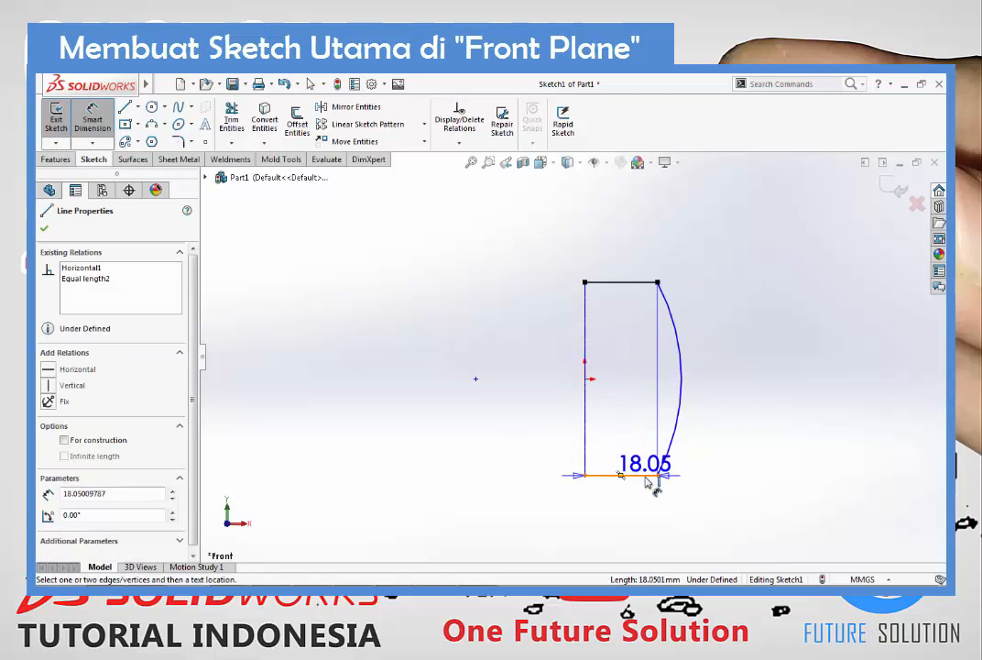
left_click(646, 475)
left_click(861, 373)
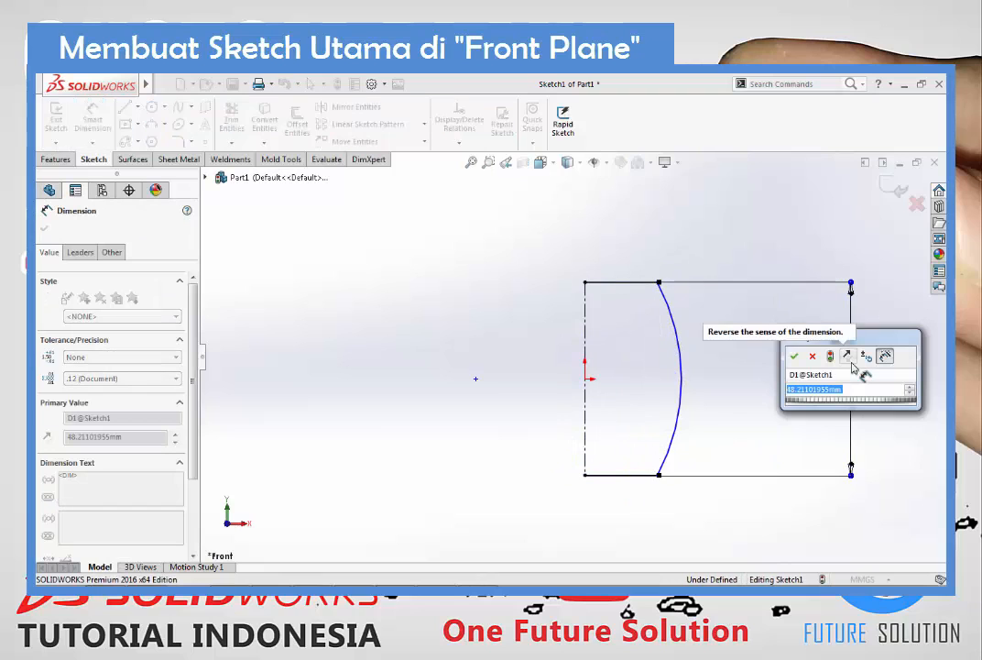
type("31.4")
key("Return")
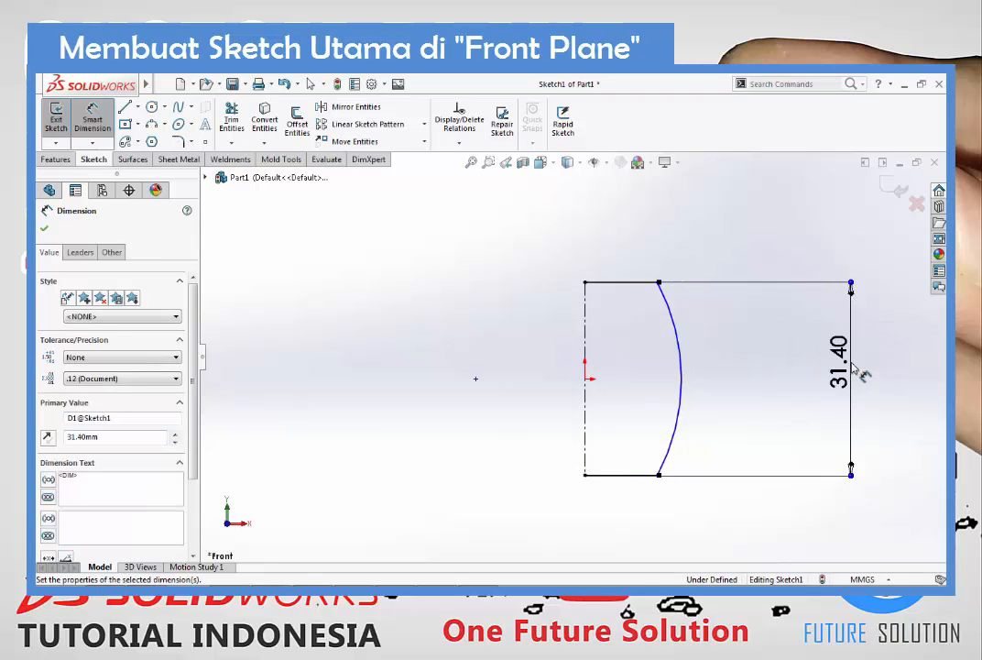
Dimension the arc with a radius of 18 mm
left_click(678, 336)
left_click(765, 224)
type("18")
key("Return")
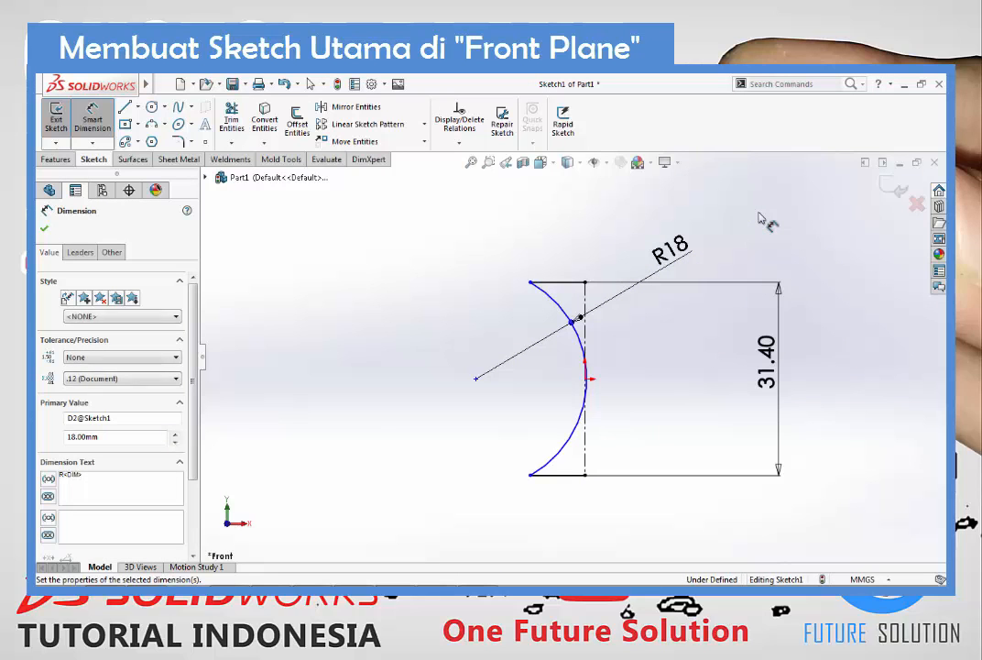
key("Escape")
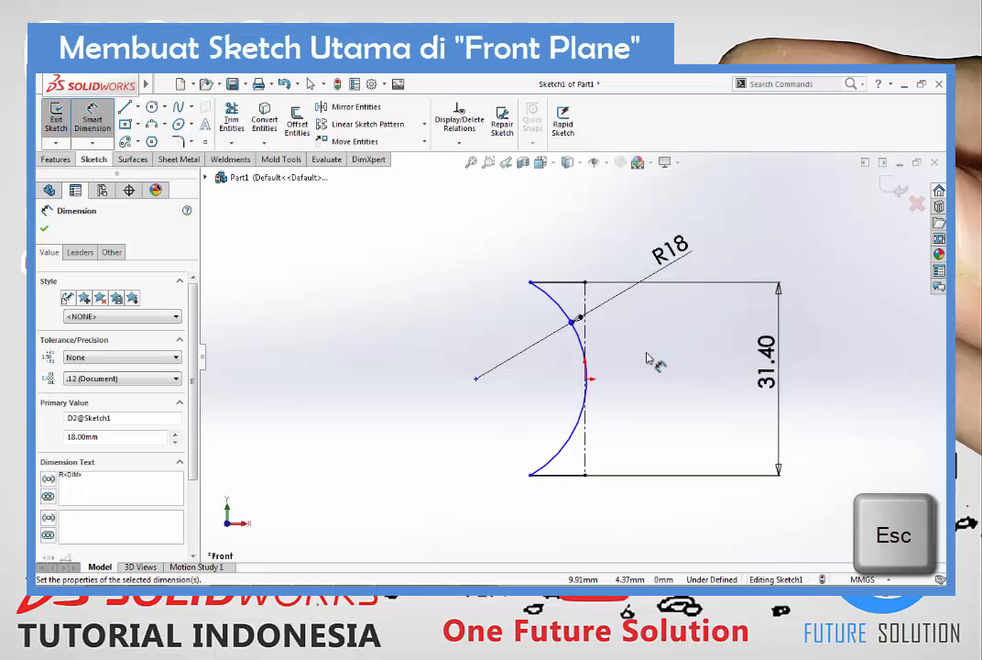
key("Escape")
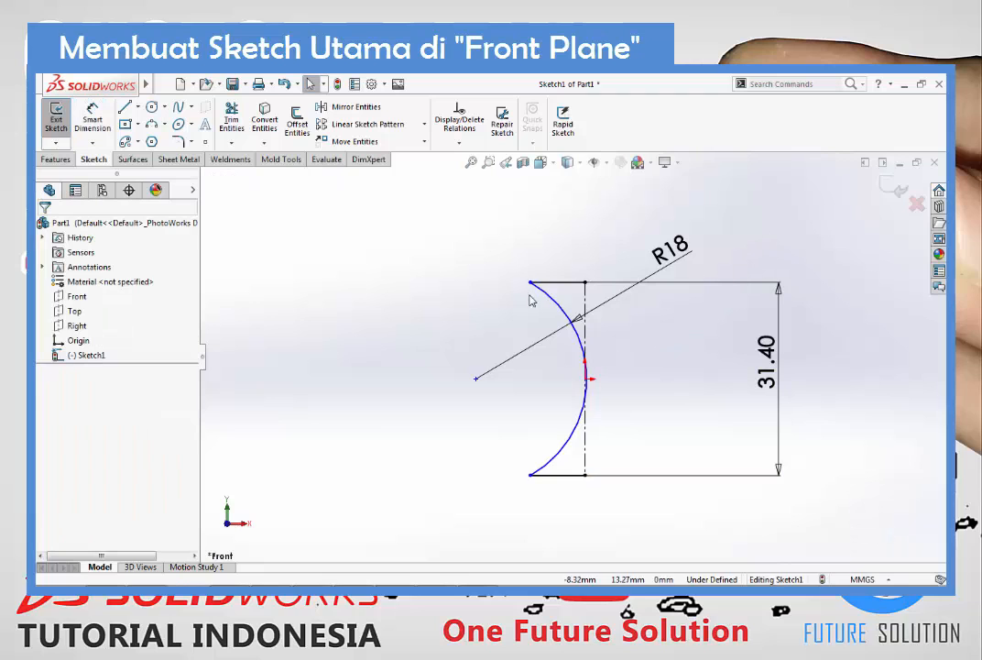
Move the arc back to the right of the centerline and make its center point coincident with the centerline
left_click_drag(532, 282, 635, 316)
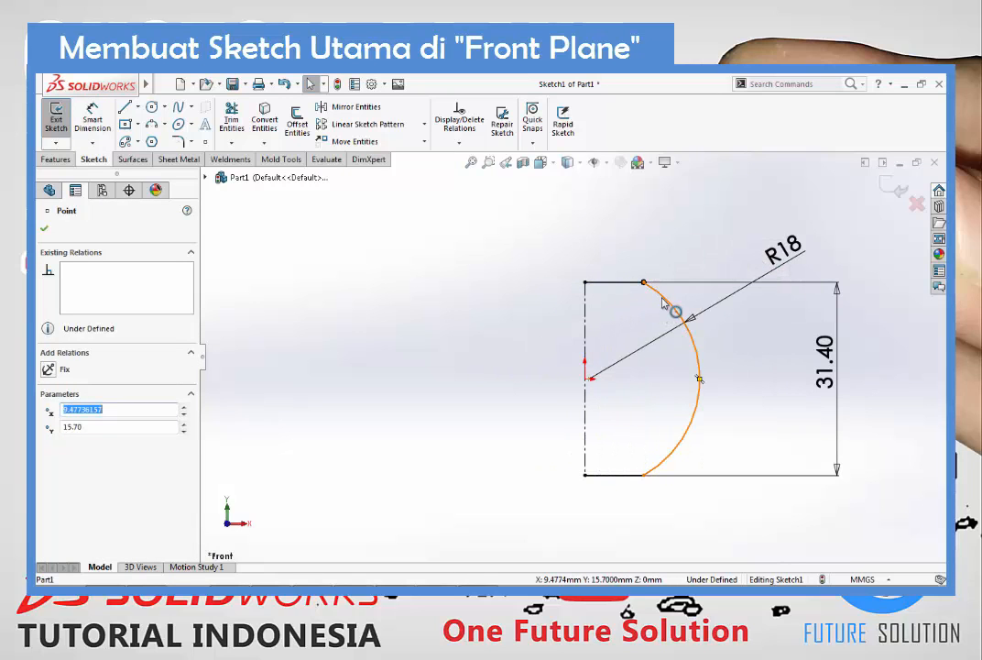
left_click_drag(663, 305, 760, 327)
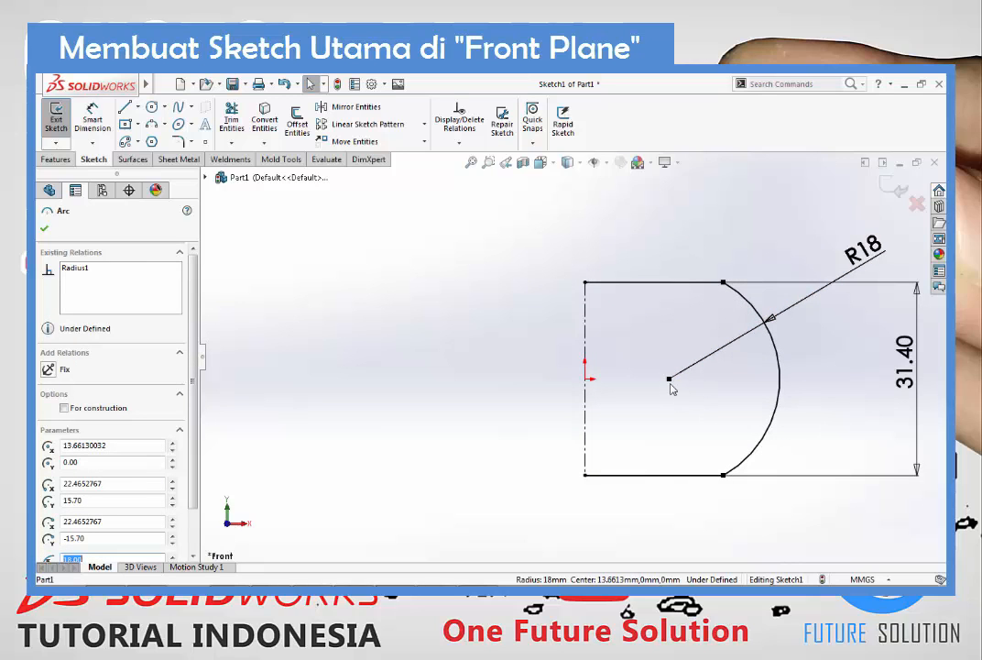
left_click(669, 381)
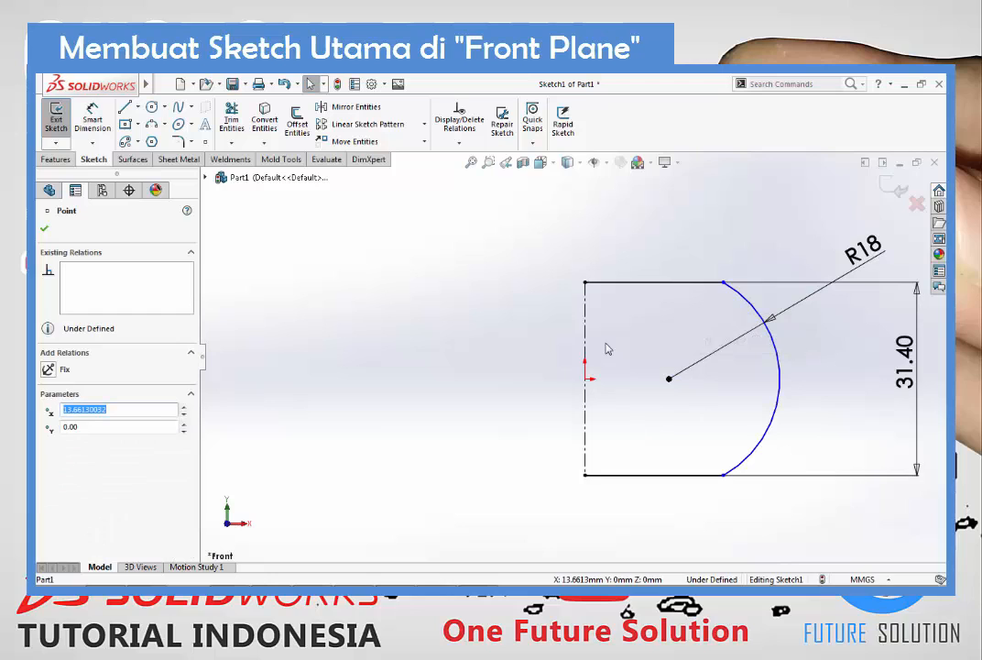
left_click(587, 316, "ctrl")
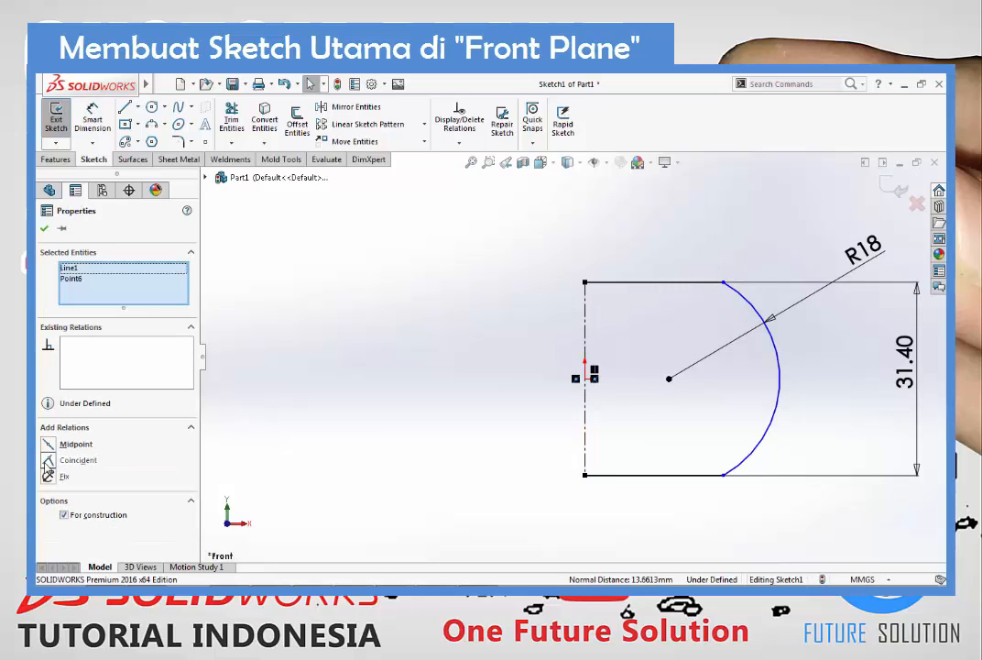
left_click(50, 461)
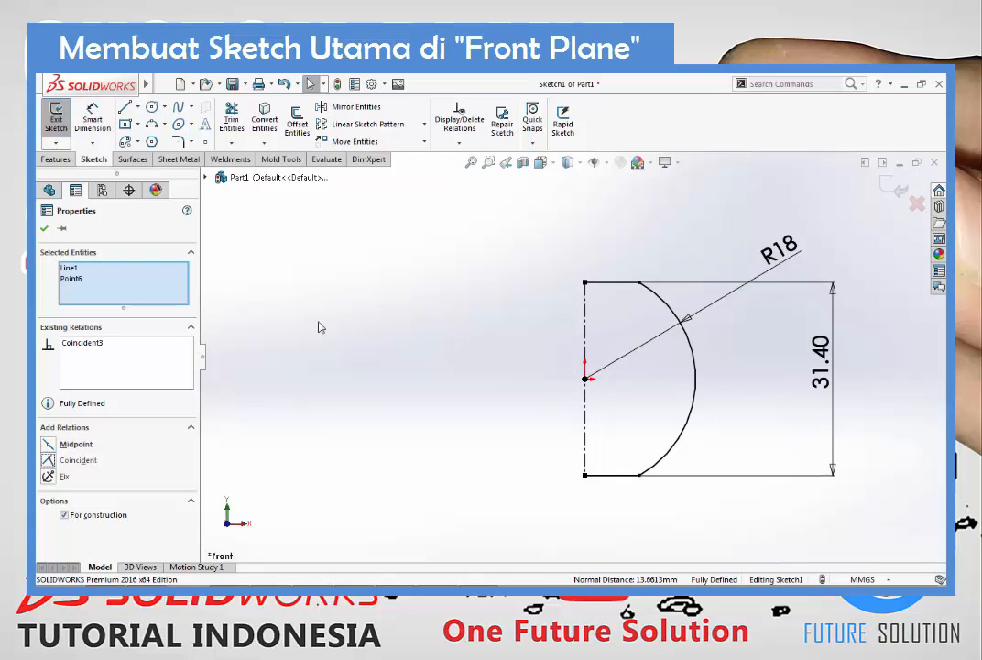
key("Escape")
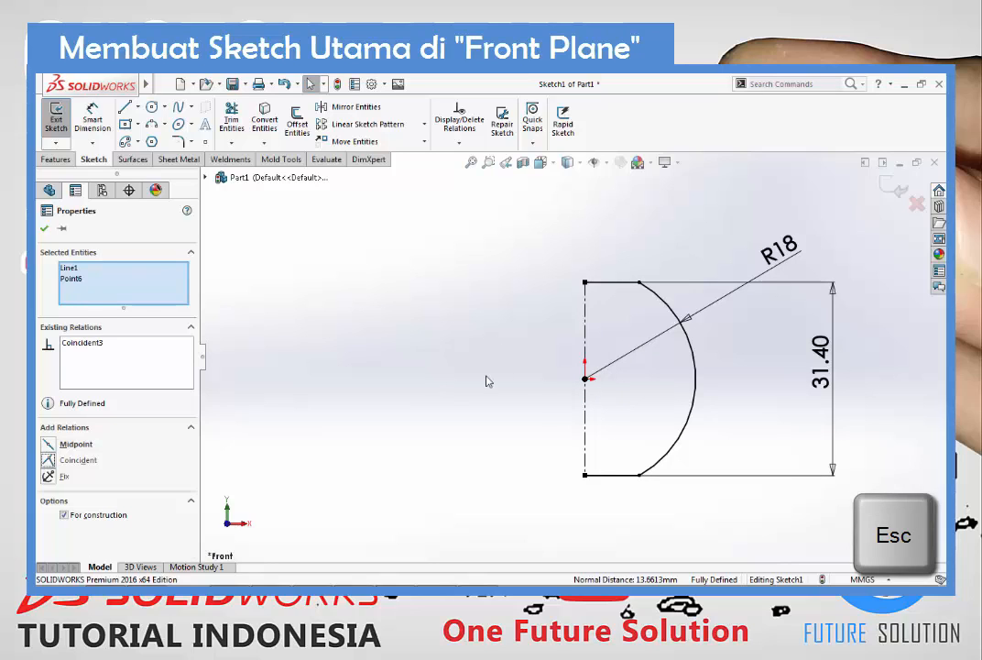
key("Escape")
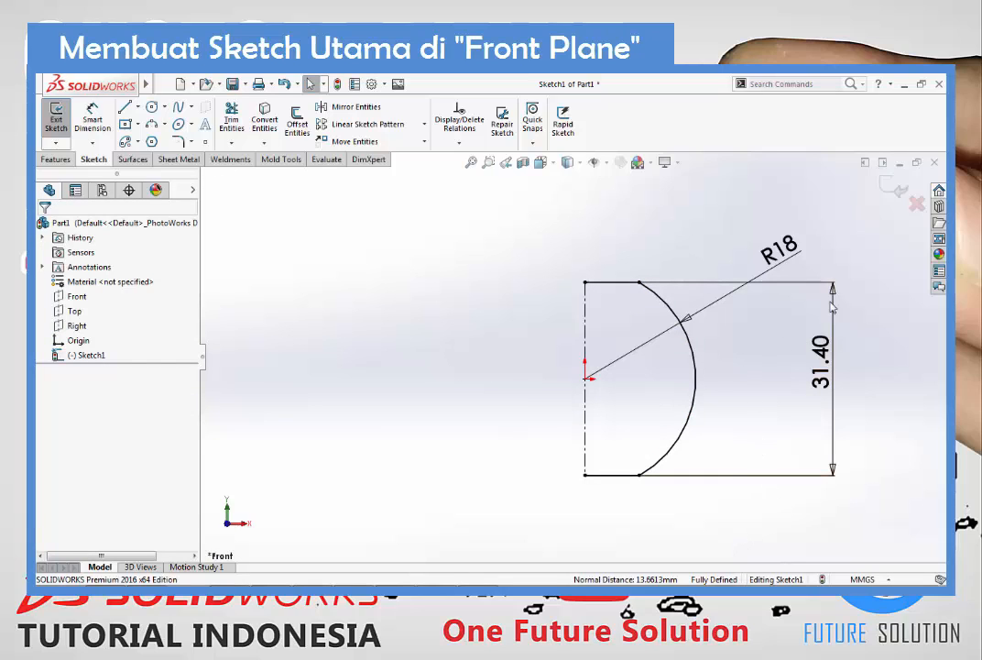
Exit the profile sketch and revolve it 360 degrees about the vertical centerline, allowing the open sketch to close automatically
left_click(900, 189)
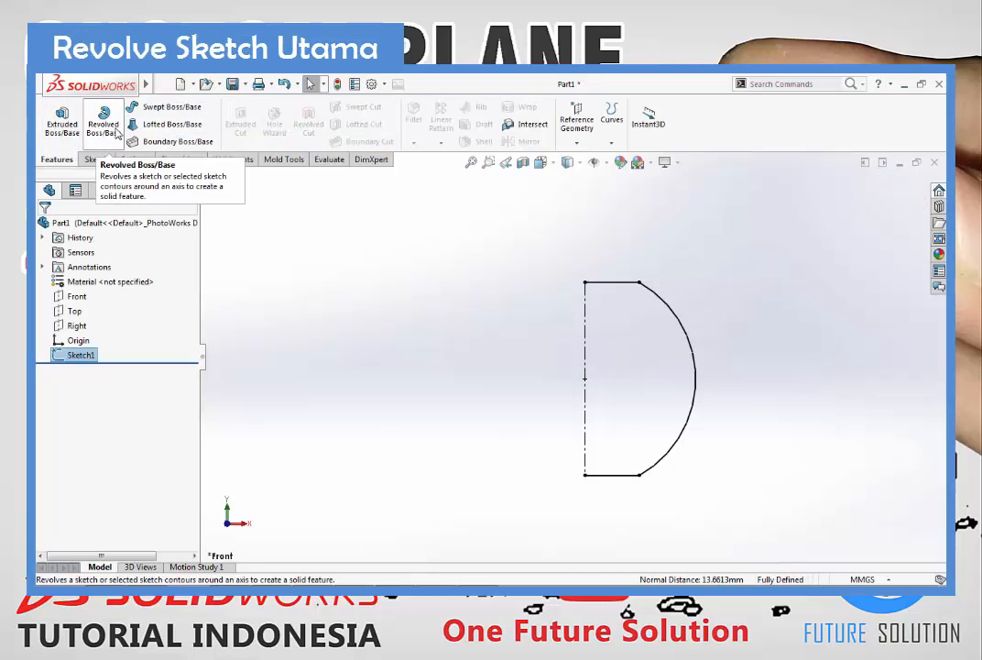
left_click(115, 133)
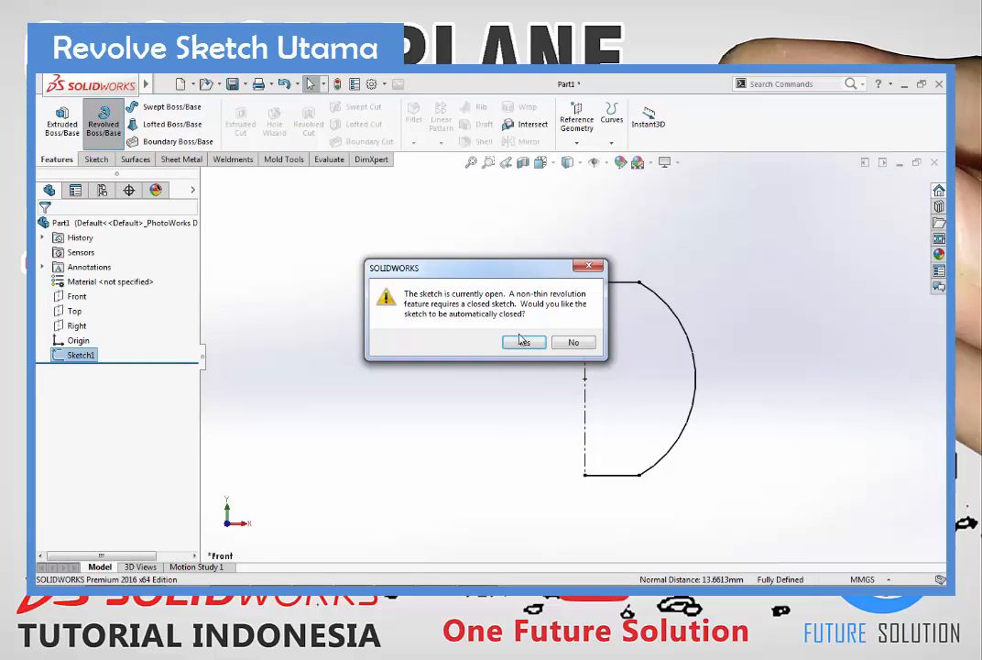
left_click(521, 343)
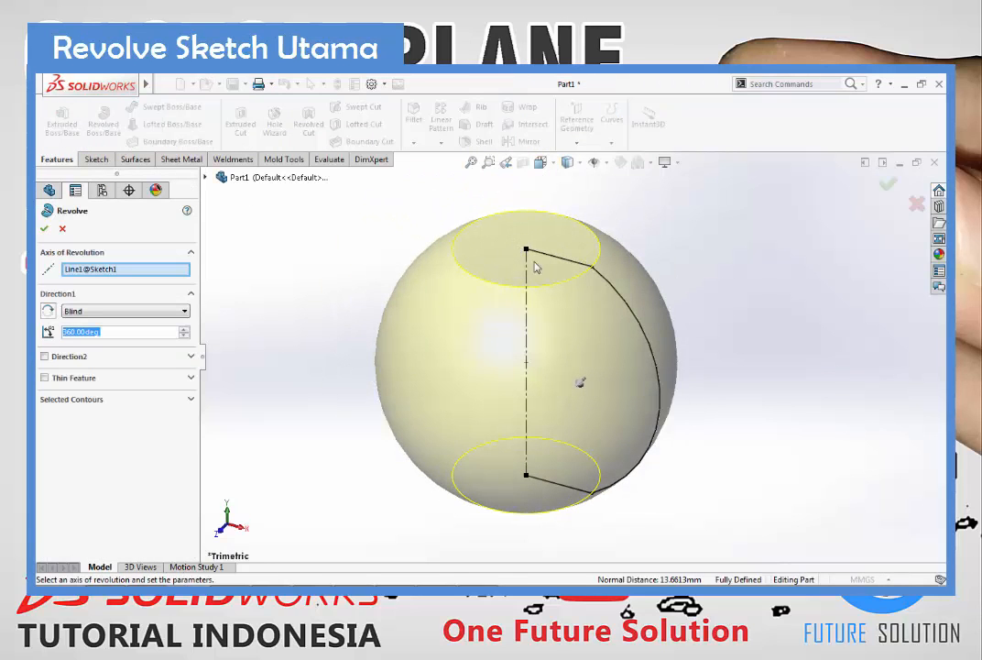
left_click(885, 183)
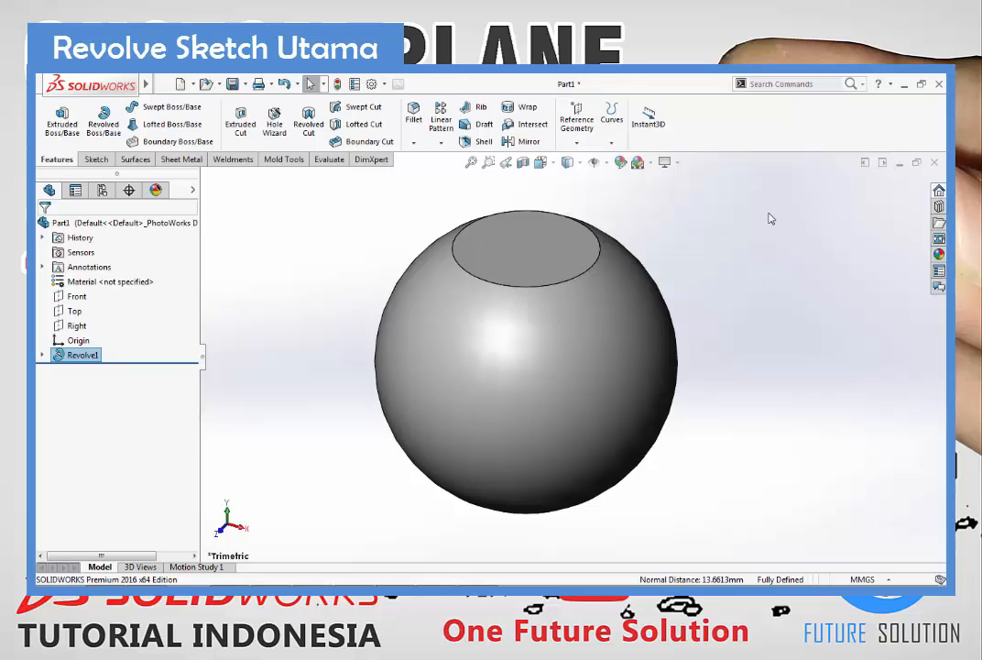
Start a sketch on the upper flat face of the revolved solid and view it face-on
left_click(532, 250)
right_click(531, 250)
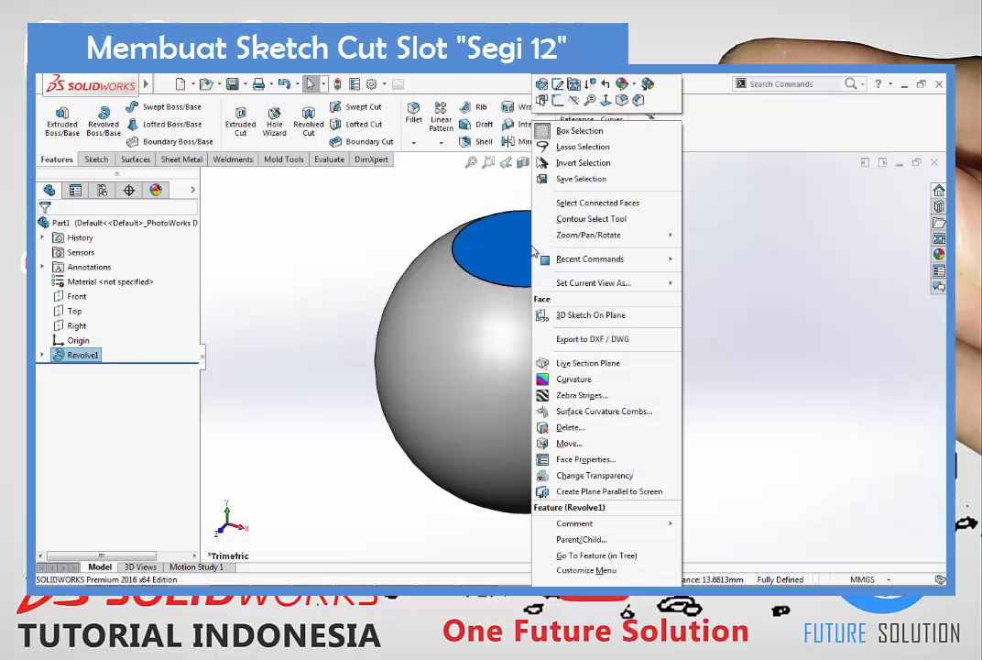
left_click(557, 103)
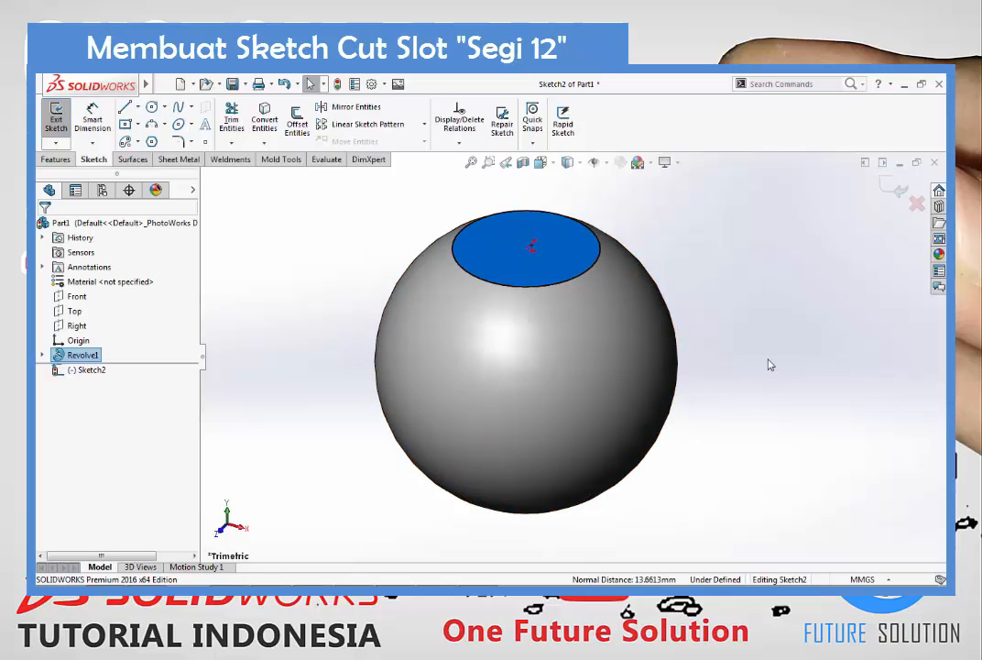
key("ctrl+8")
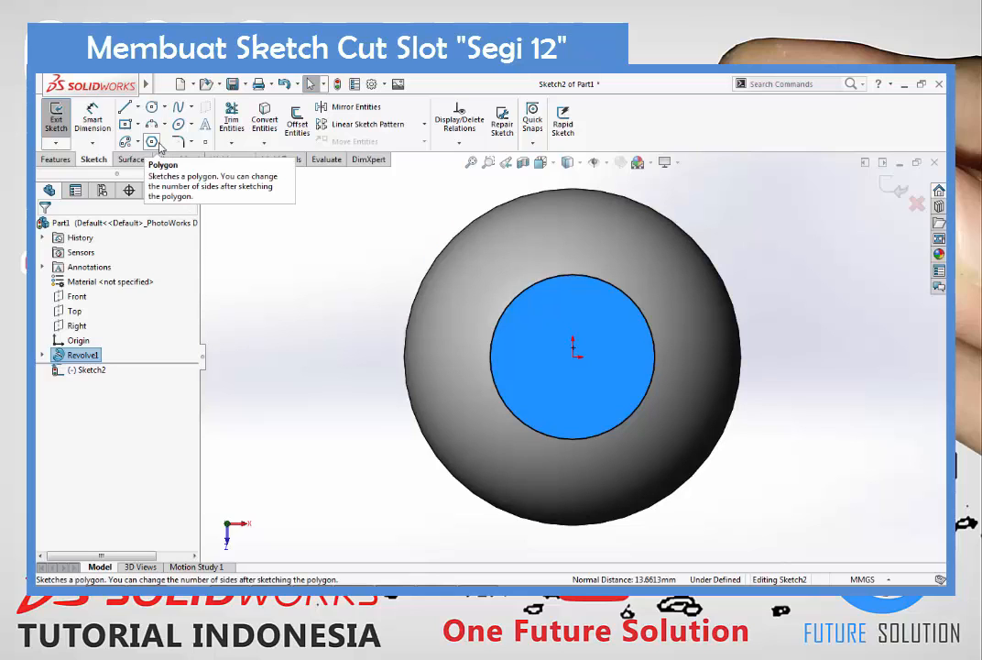
Sketch a 12-sided polygon centered on the origin, using an inscribed circle about 14 mm in diameter
left_click(152, 142)
double_click(93, 303)
type("12")
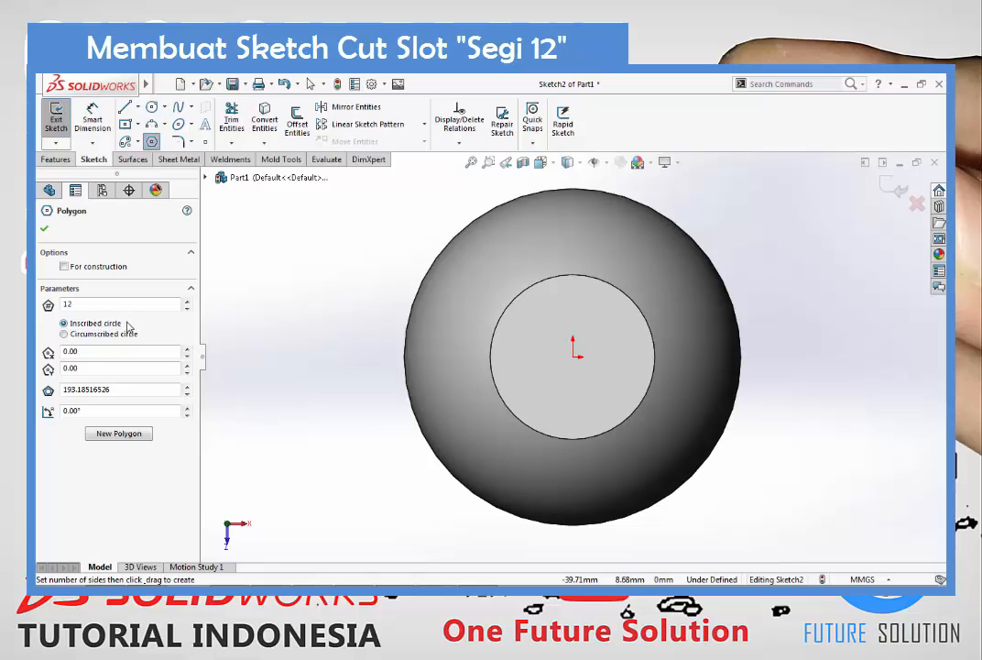
left_click(575, 357)
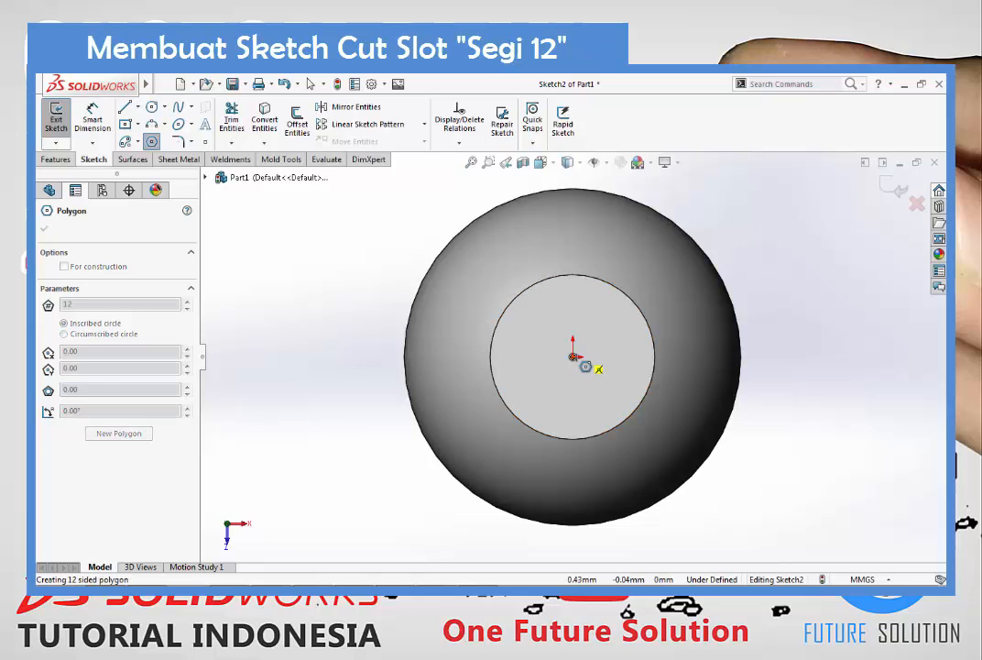
left_click(618, 305)
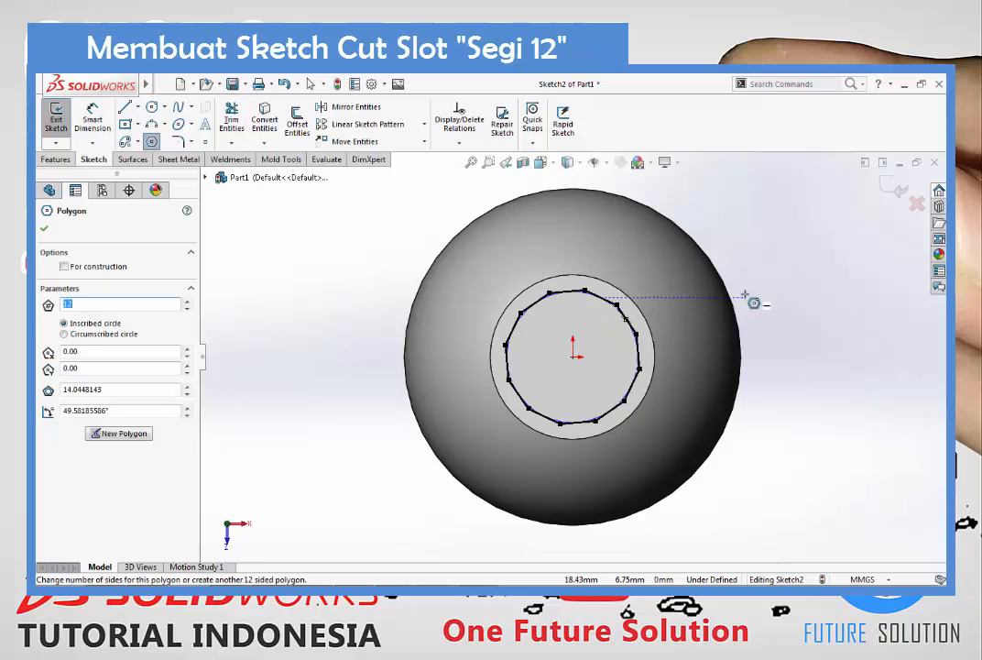
key("Escape")
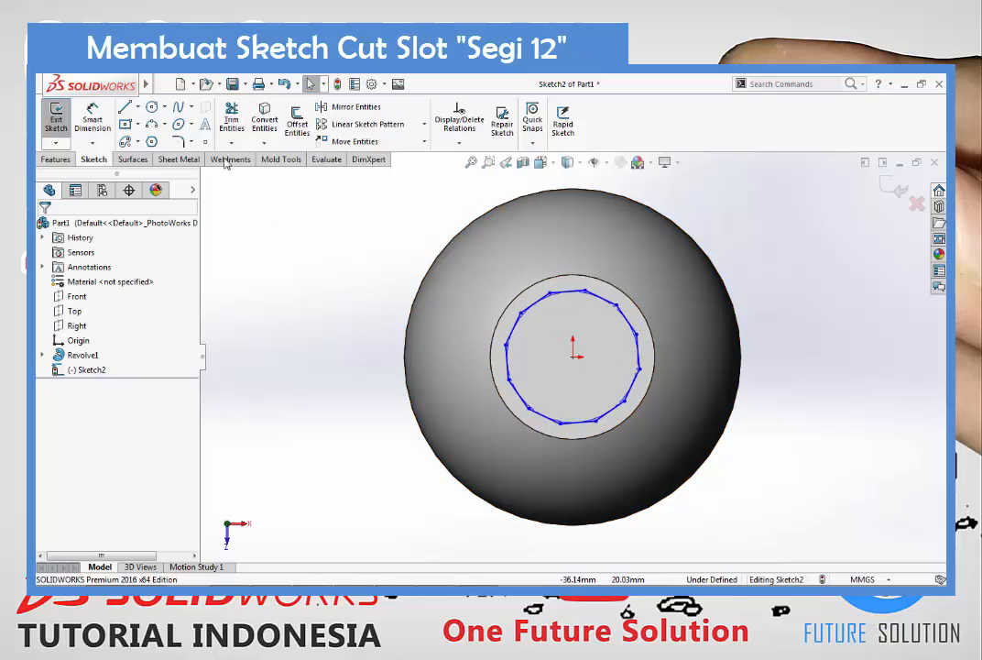
Dimension the polygon's inscribed construction circle with a diameter of 15.2 mm
left_click(93, 120)
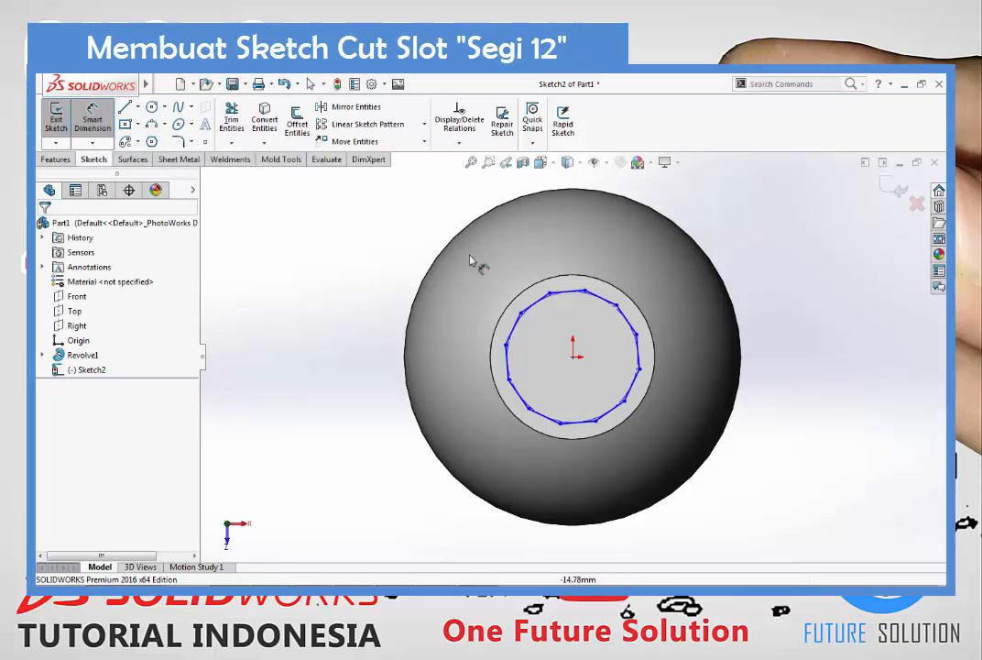
scroll(470, 260, "down", 8)
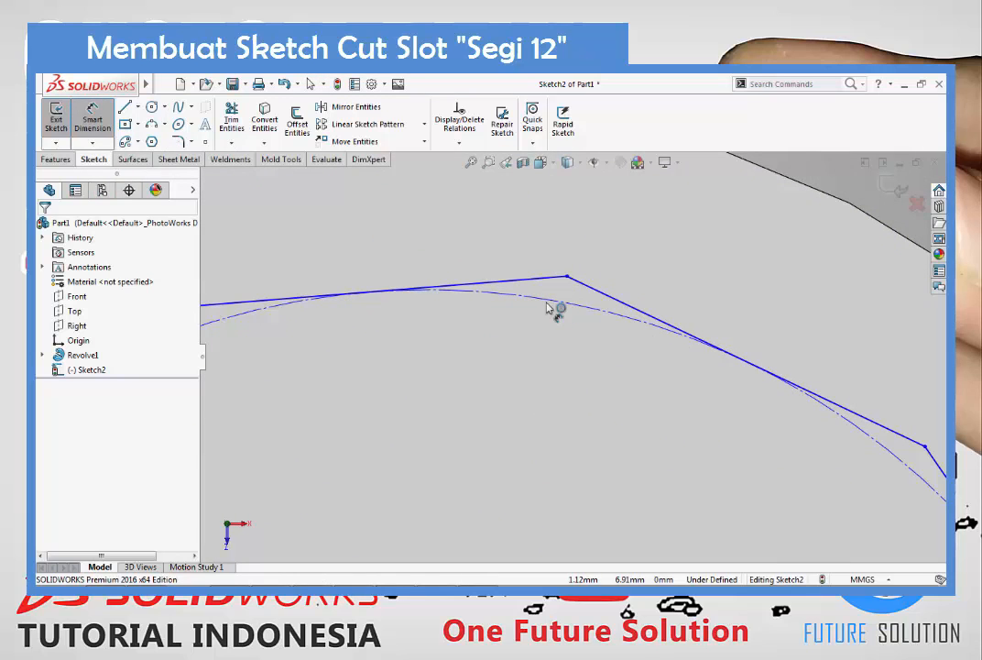
left_click(557, 304)
scroll(735, 401, "up", 8)
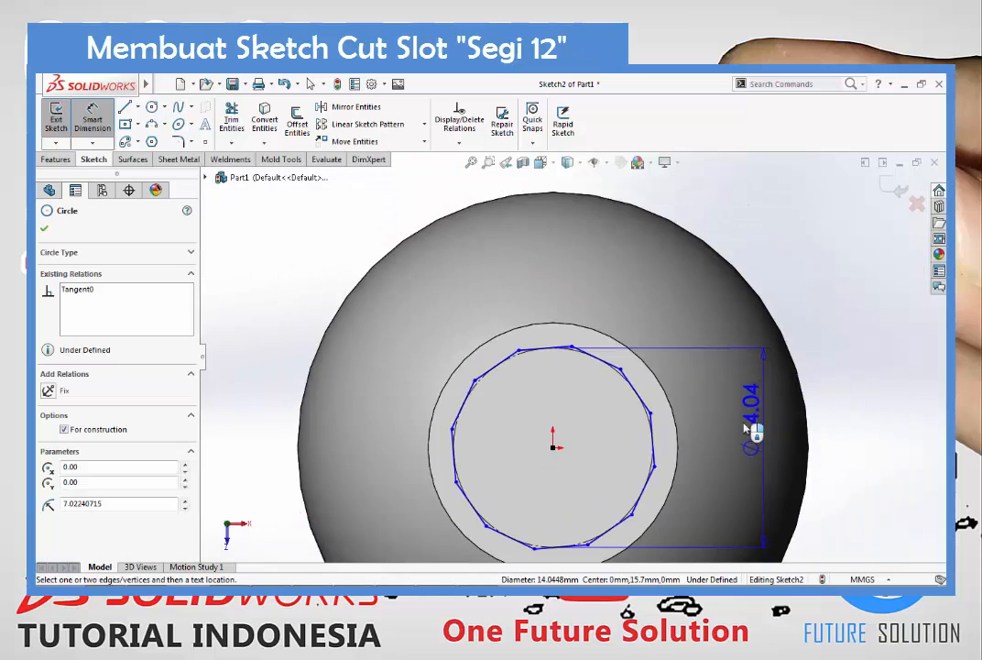
scroll(749, 431, "up", 2)
left_click(849, 418)
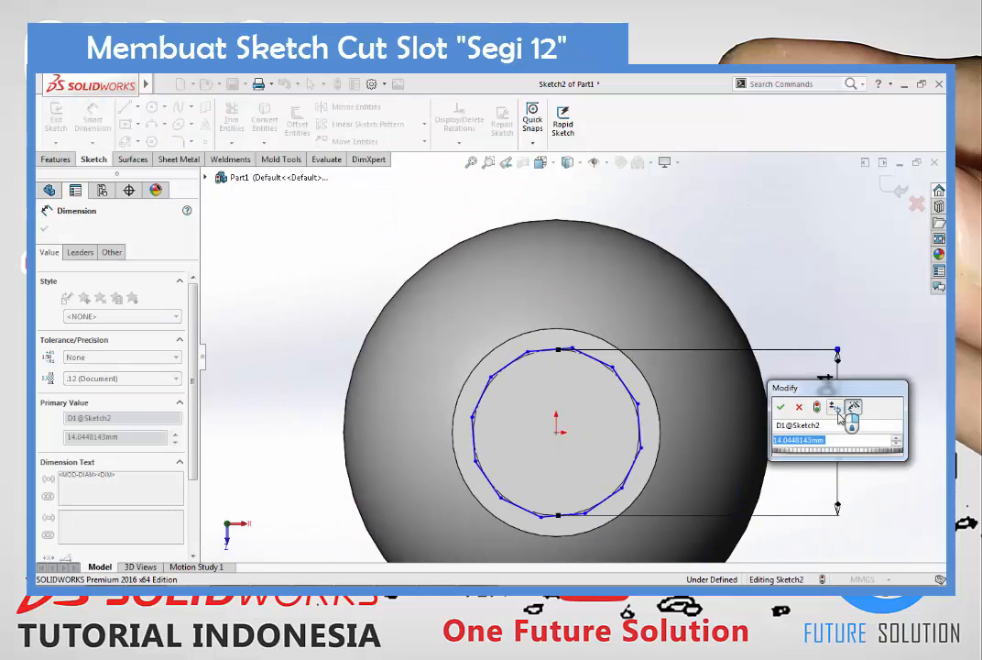
type("15")
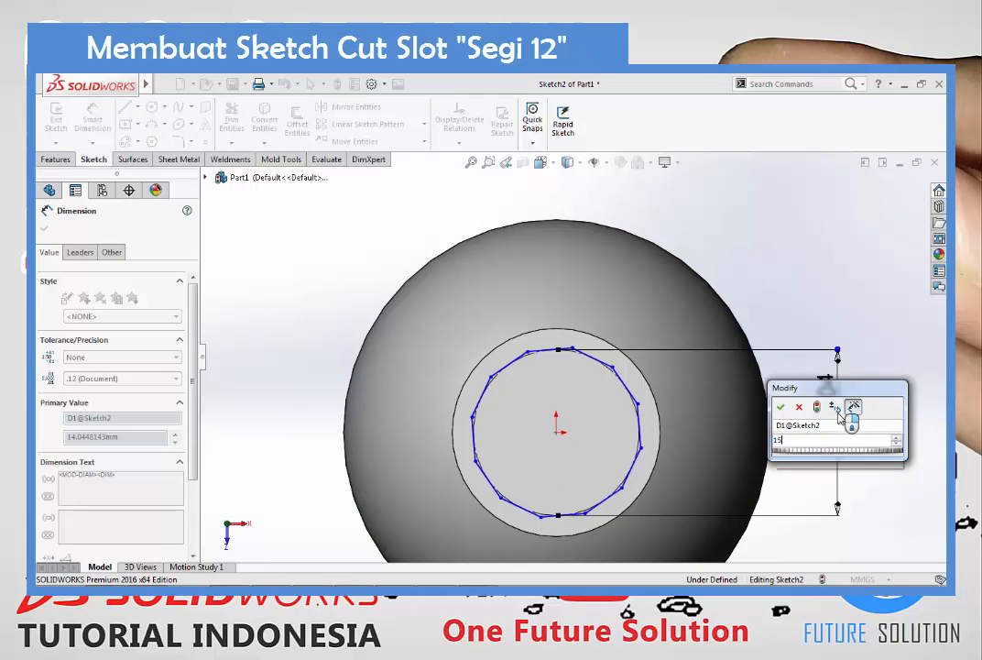
type(".2")
key("Return")
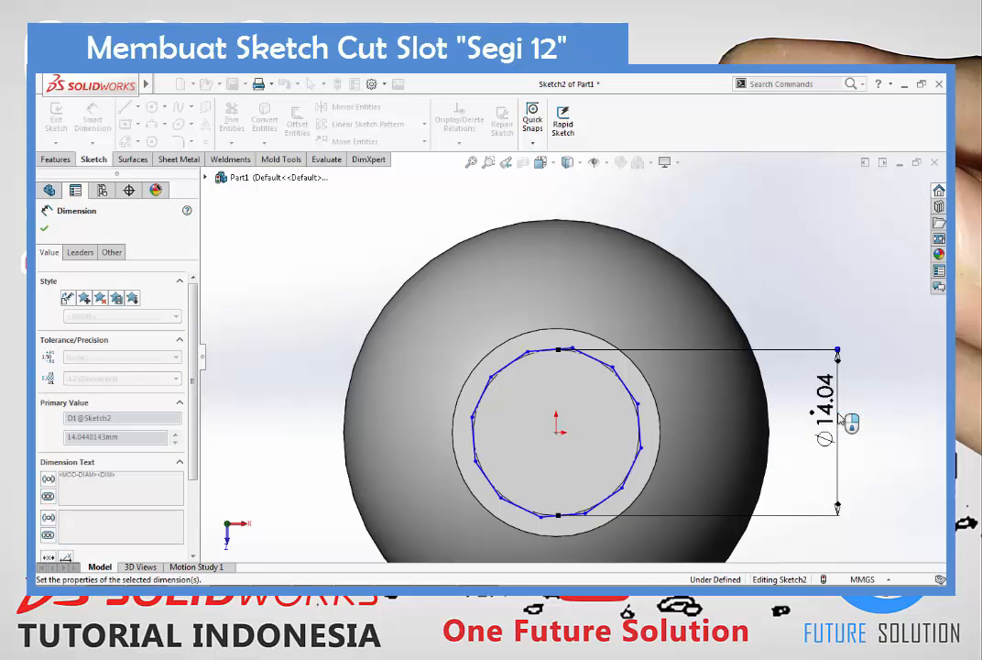
scroll(698, 423, "up", 3)
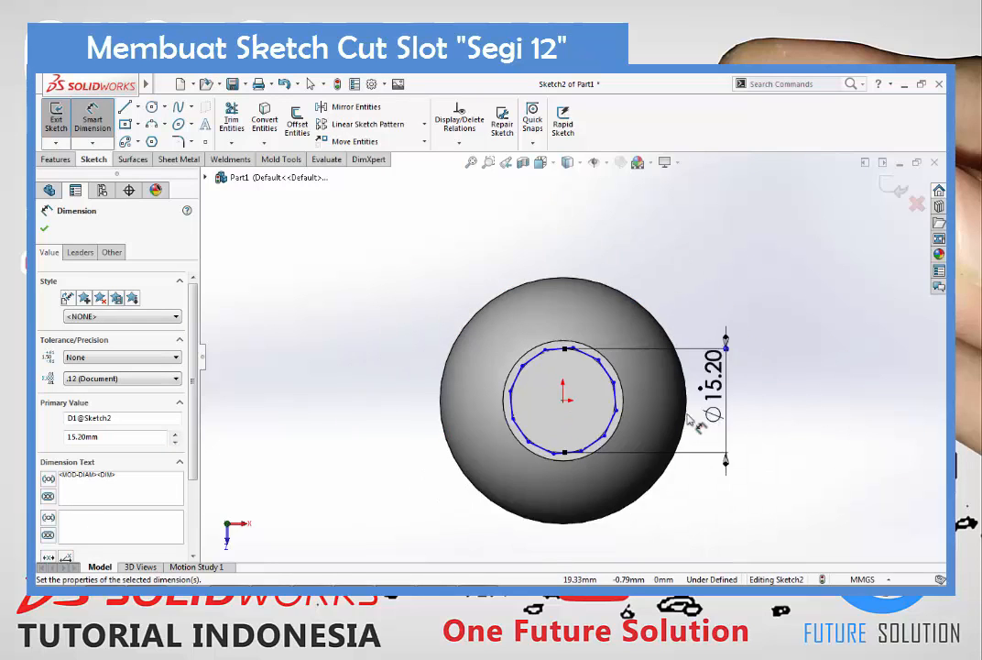
scroll(644, 412, "down", 2)
key("Escape")
key("Escape")
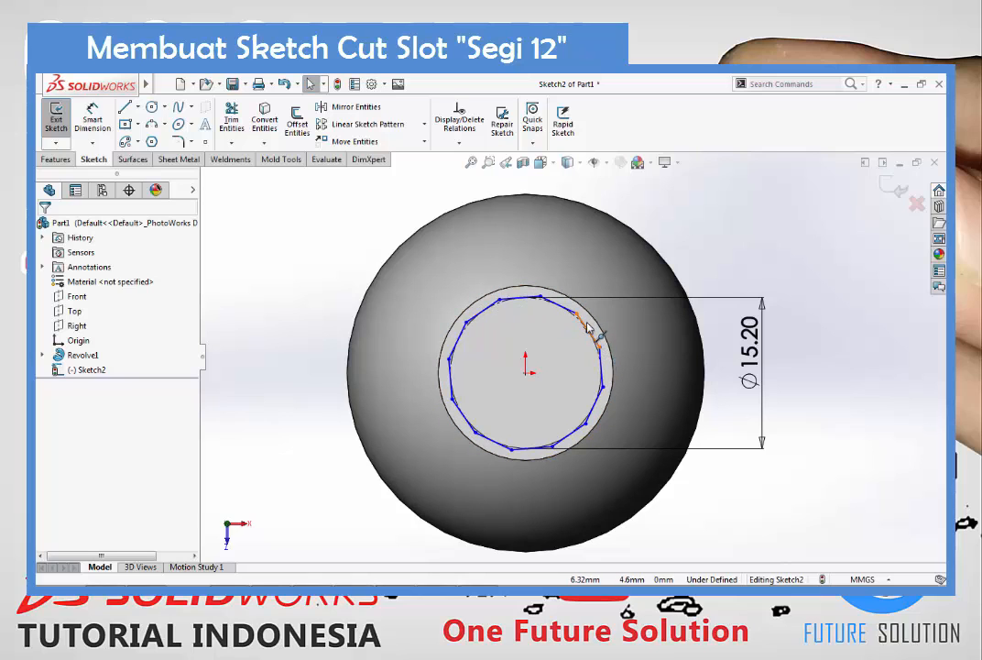
Try to rotate the 12-sided polygon about its center by moving one of its vertices
left_click_drag(600, 351, 556, 324)
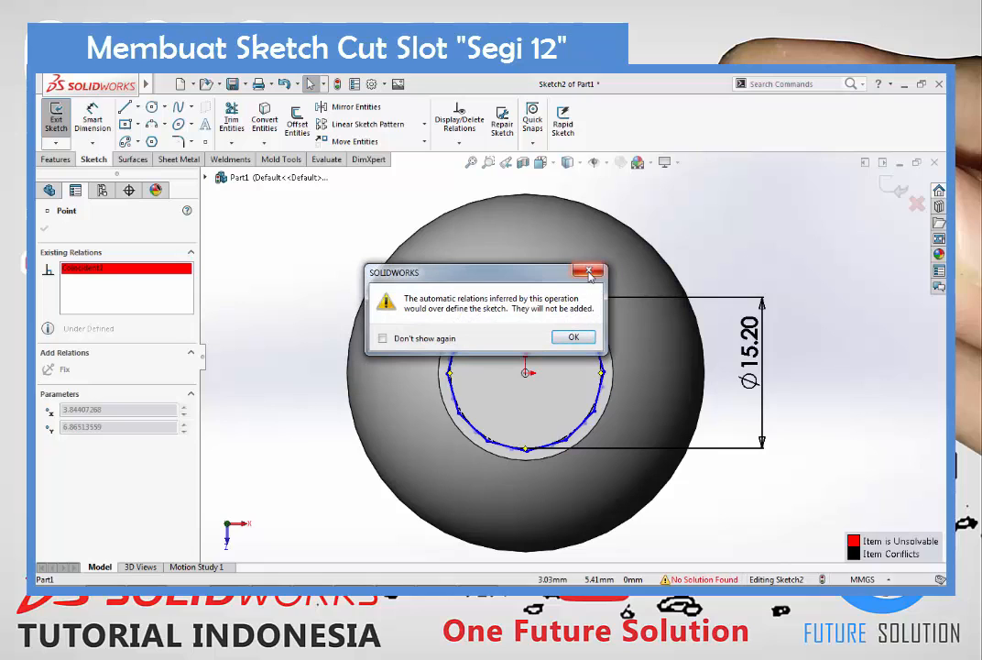
left_click(590, 274)
key("Escape")
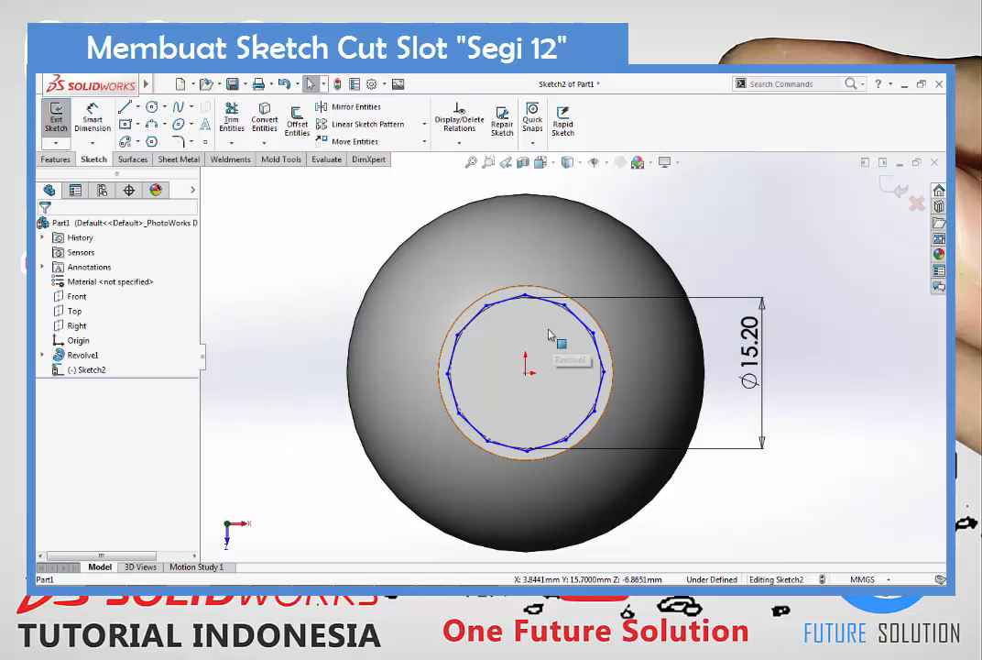
Add a Horizontal relation to the polygon's side nearest the top of its circle and exit the sketch
scroll(528, 299, "down", 5)
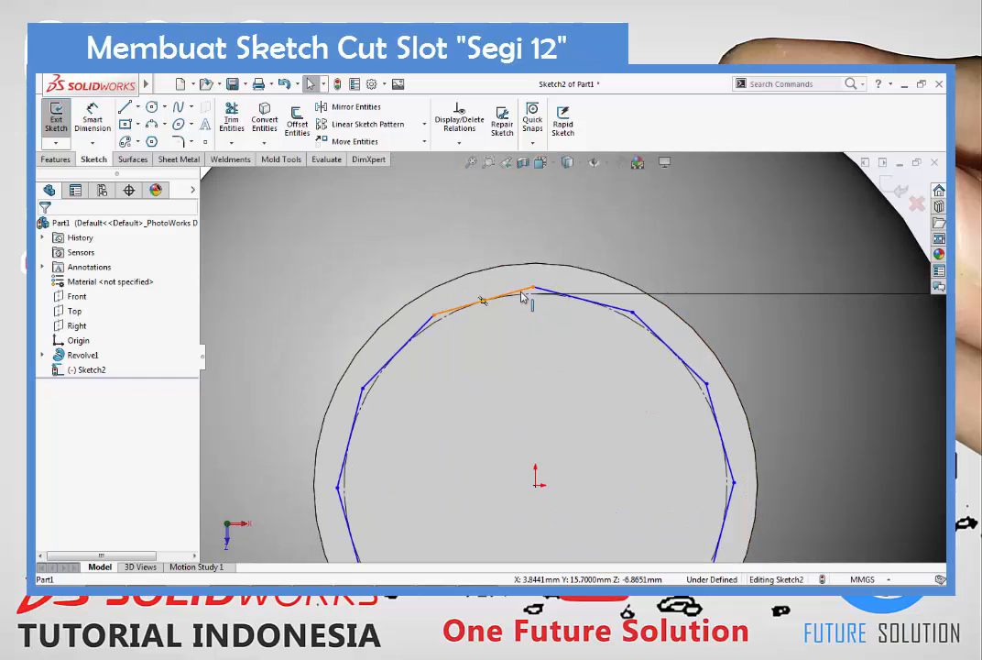
left_click(524, 296)
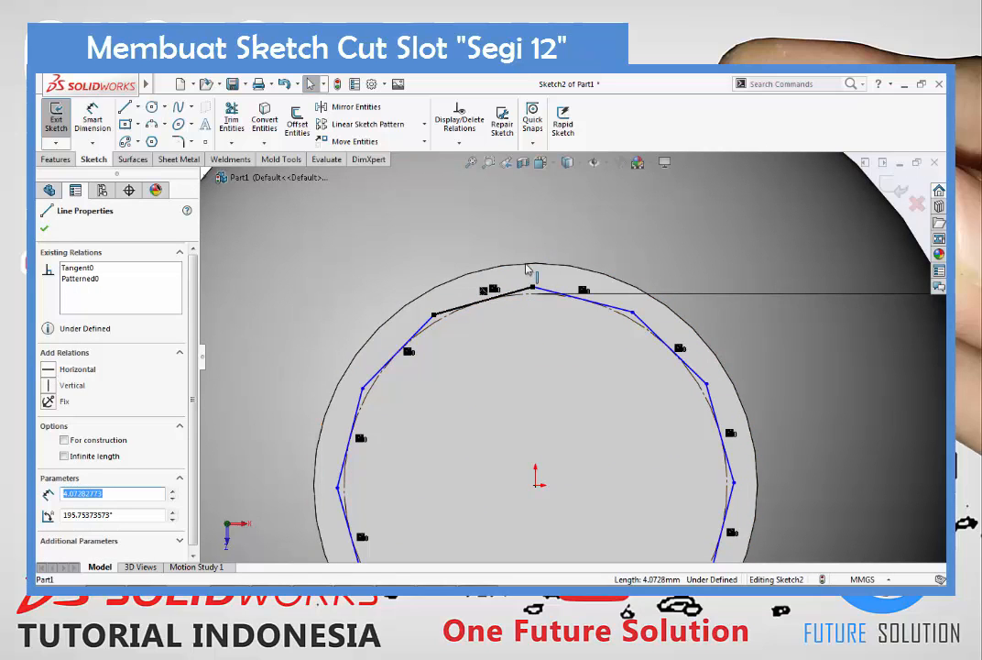
left_click(52, 374)
scroll(444, 313, "up", 5)
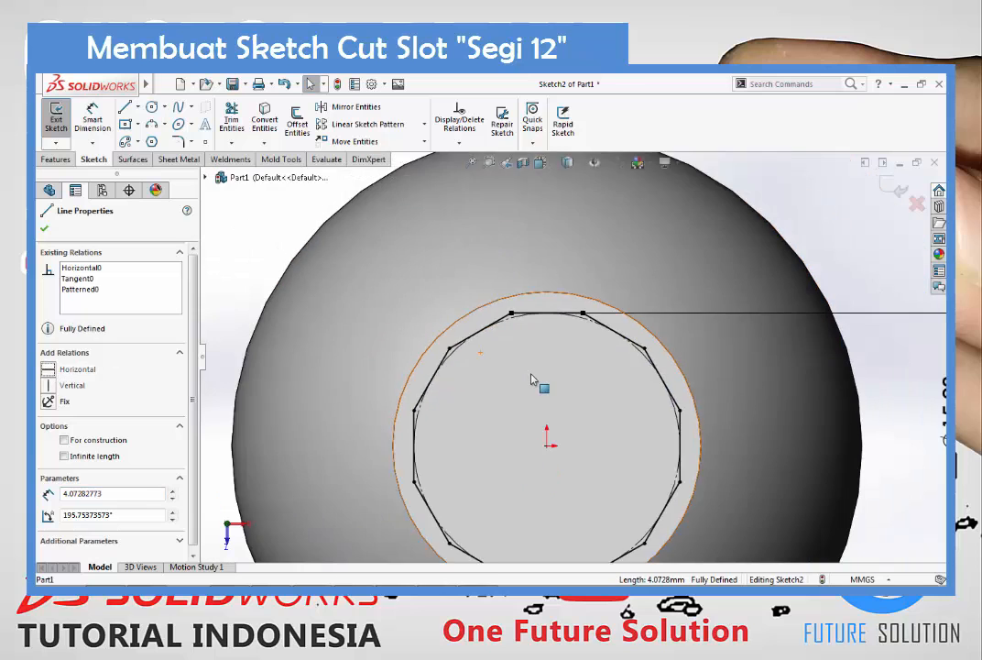
scroll(577, 423, "up", 4)
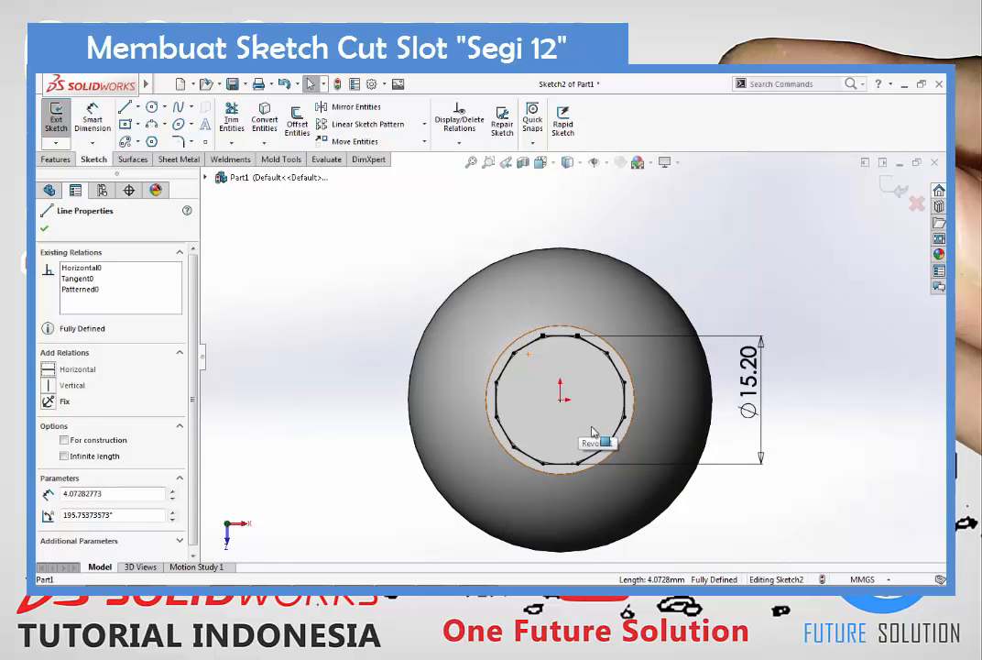
key("Escape")
scroll(585, 439, "up", 2)
scroll(582, 446, "down", 3)
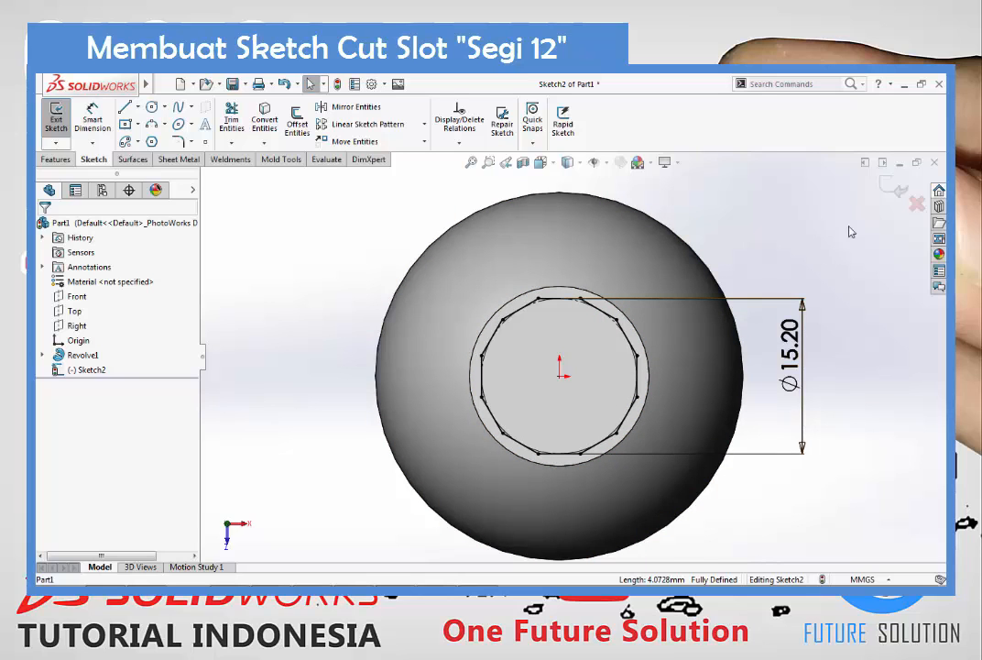
left_click(888, 186)
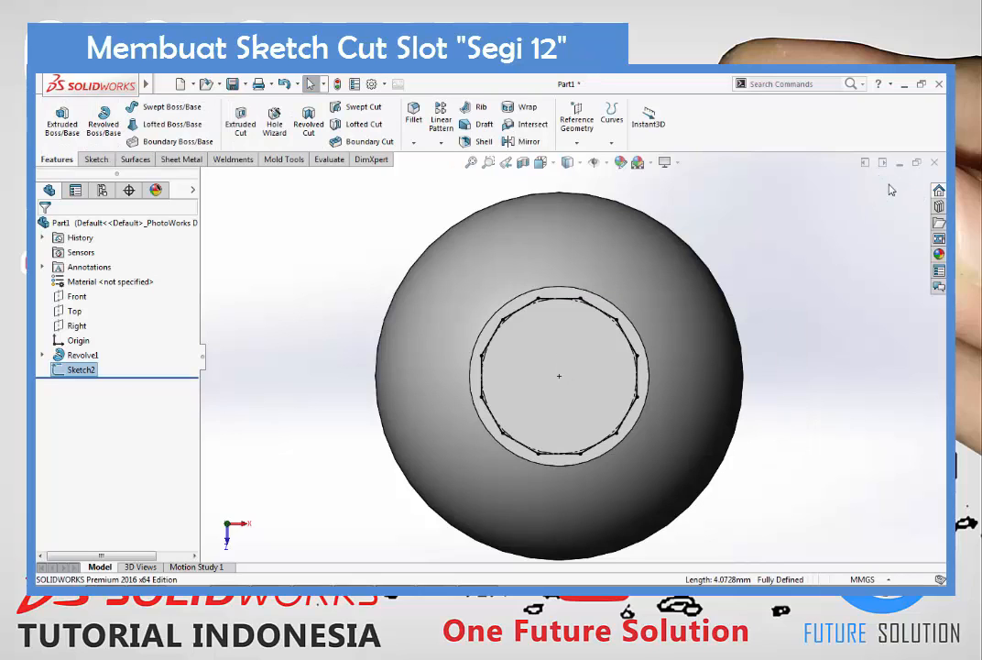
Cut-extrude the 12-sided polygon into the solid with a Blind depth of 24 mm
key("ctrl+7")
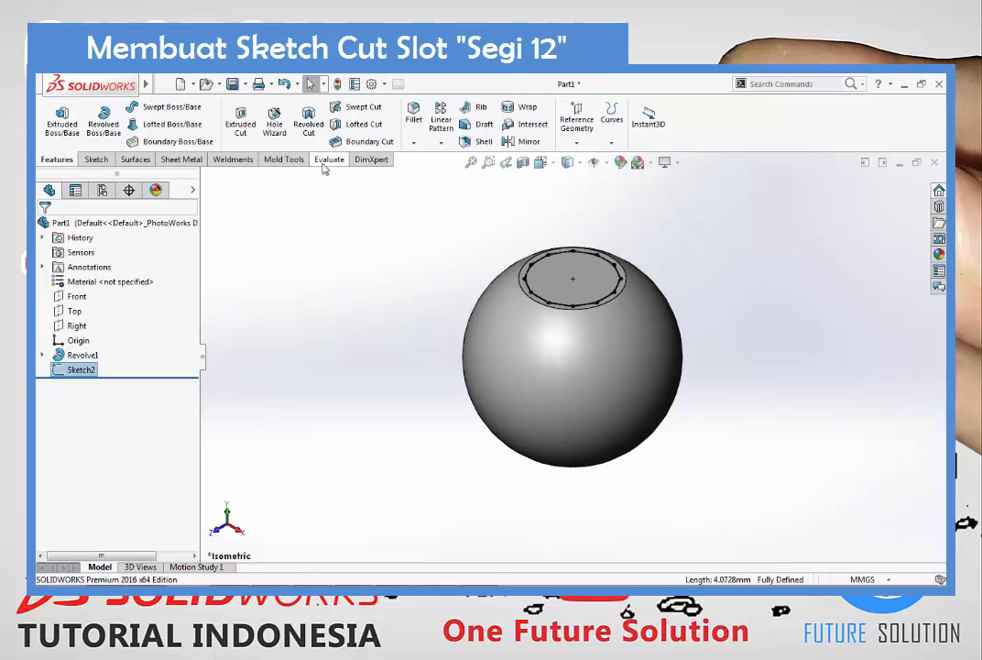
left_click(254, 138)
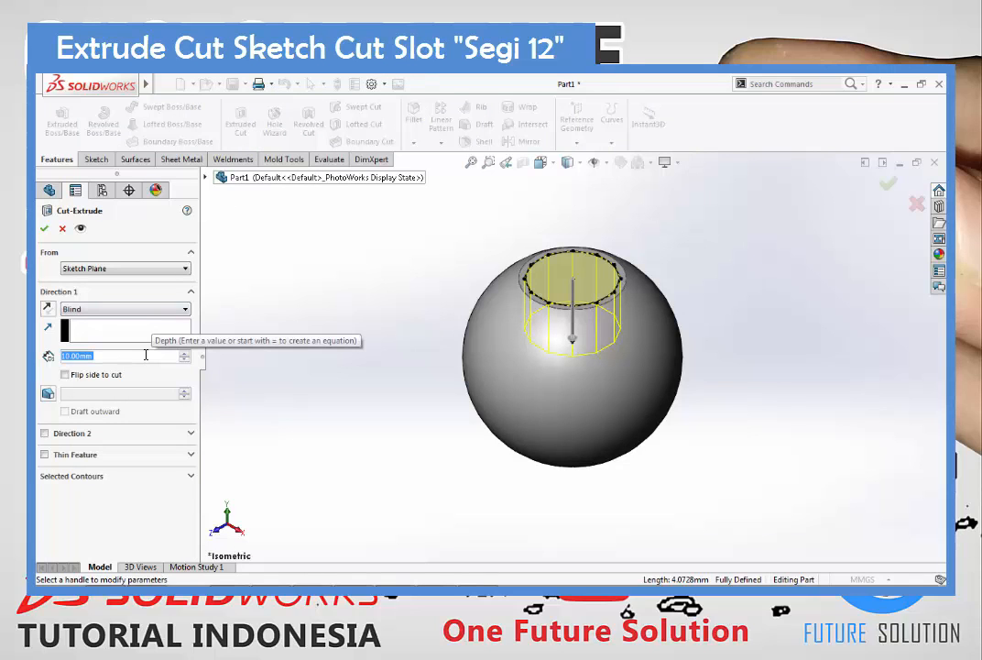
type("24")
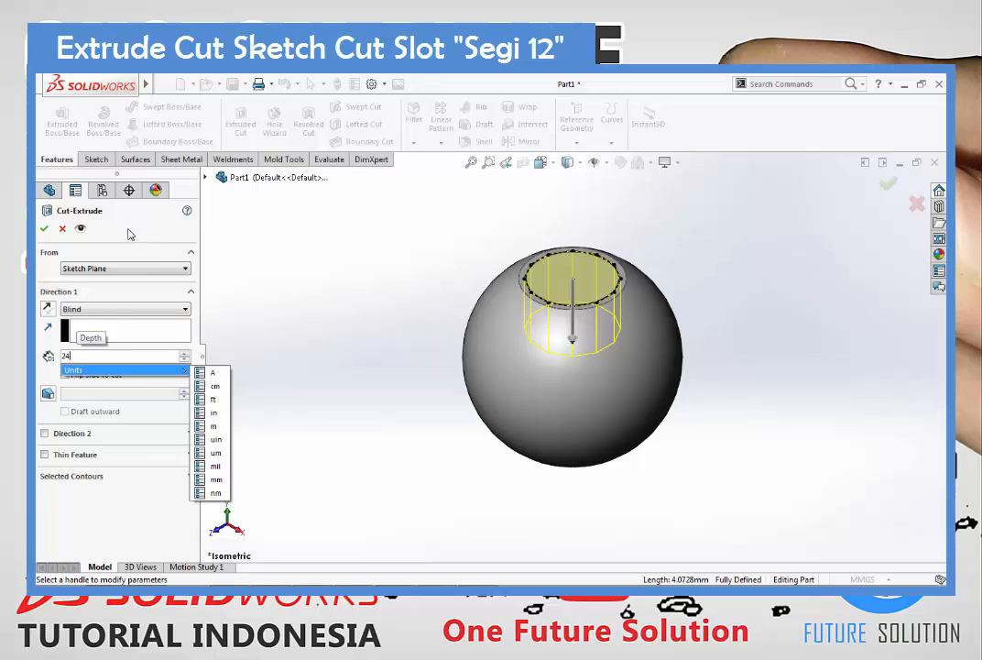
key("Return")
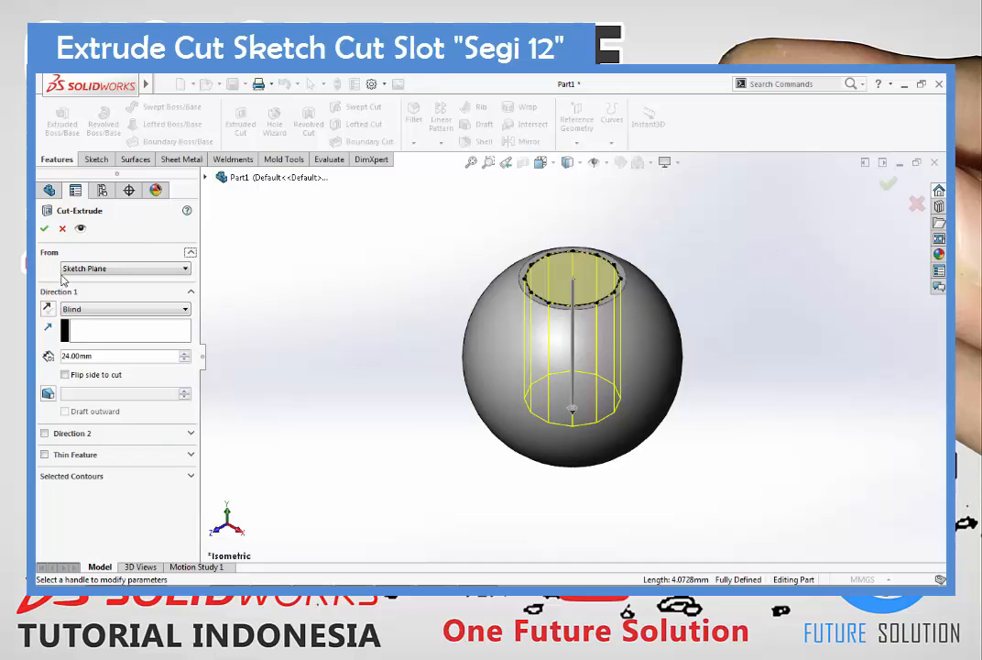
left_click(43, 231)
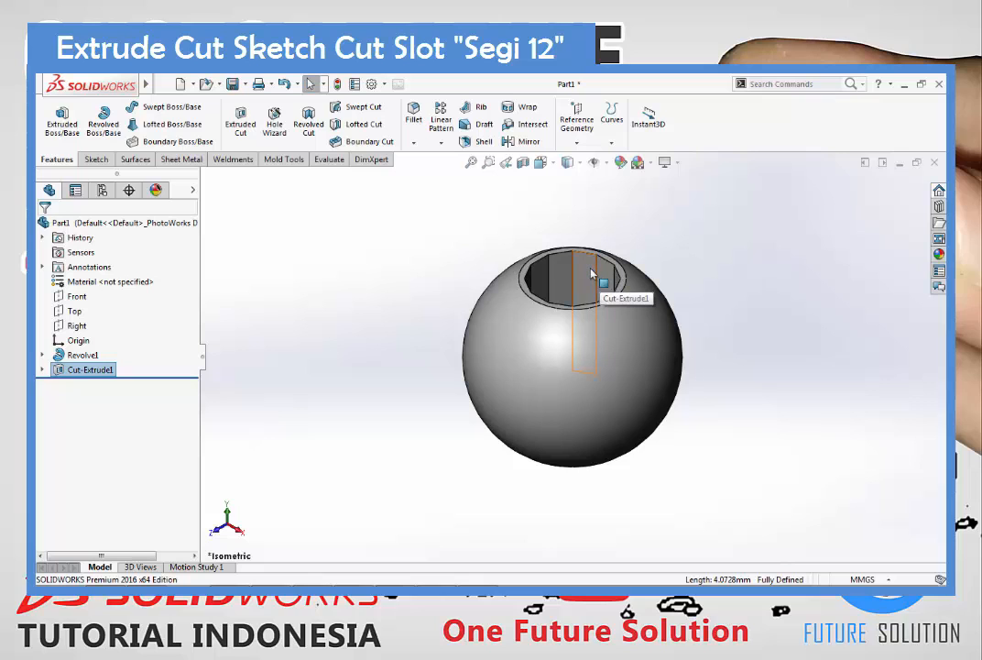
Start a sketch on the floor face of the 12-sided pocket and view it face-on
middle_click_drag(588, 384, 571, 485)
scroll(617, 435, "up", 2)
middle_click_drag(616, 435, 581, 448)
middle_click_drag(579, 358, 562, 372)
scroll(561, 343, "down", 1)
scroll(563, 342, "down", 2)
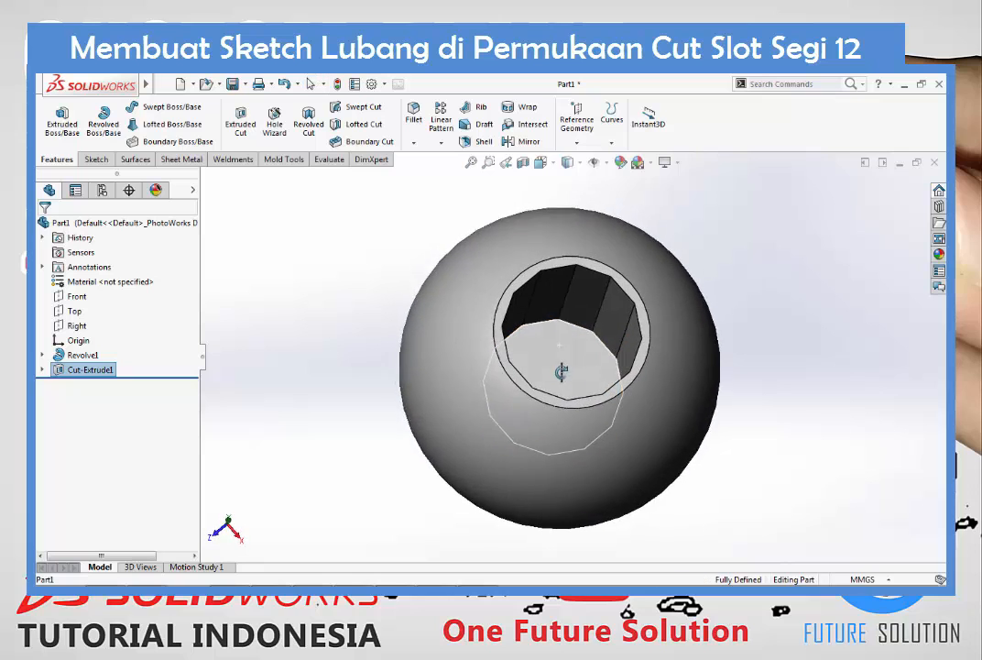
scroll(551, 348, "down", 2)
right_click(557, 363)
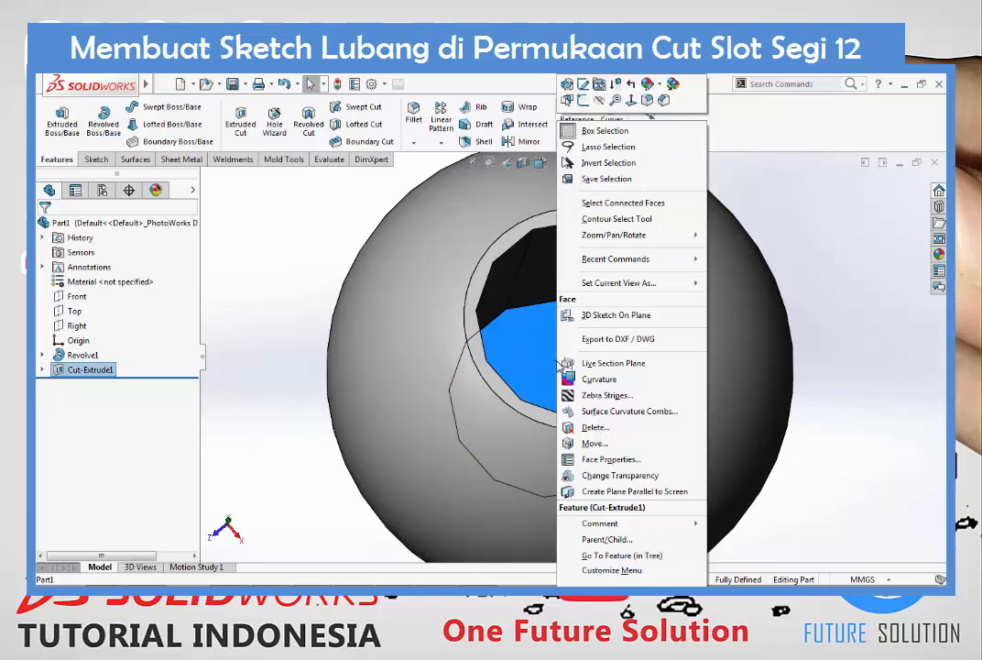
left_click(583, 101)
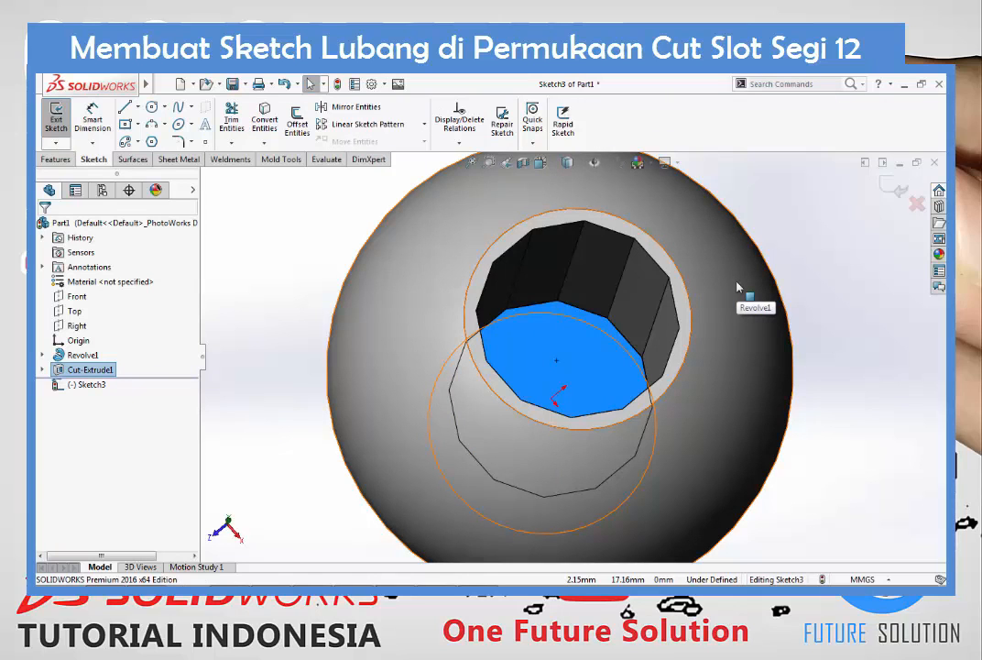
key("ctrl+8")
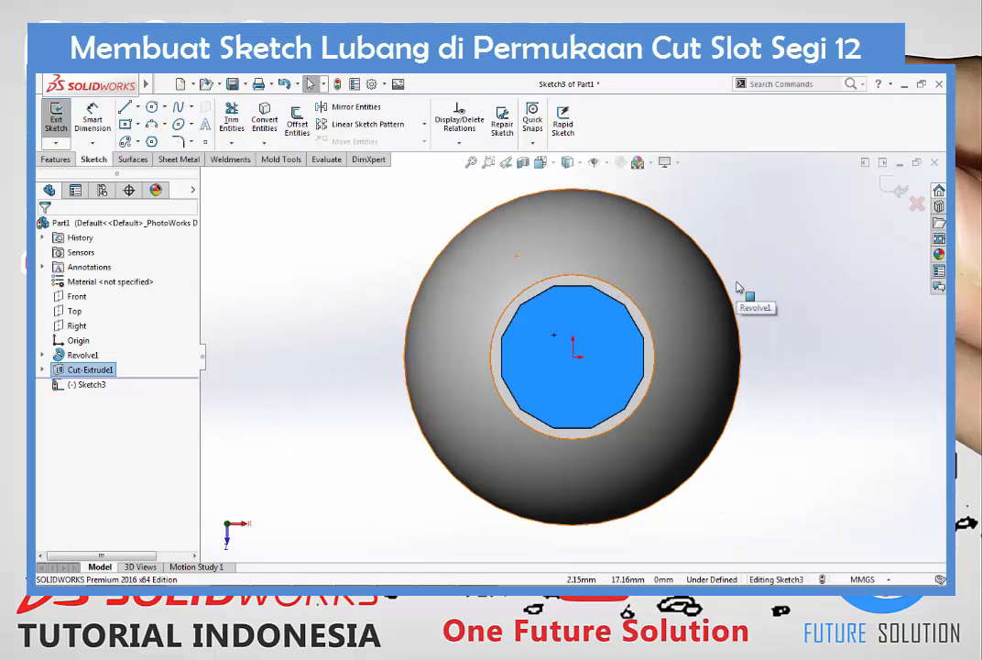